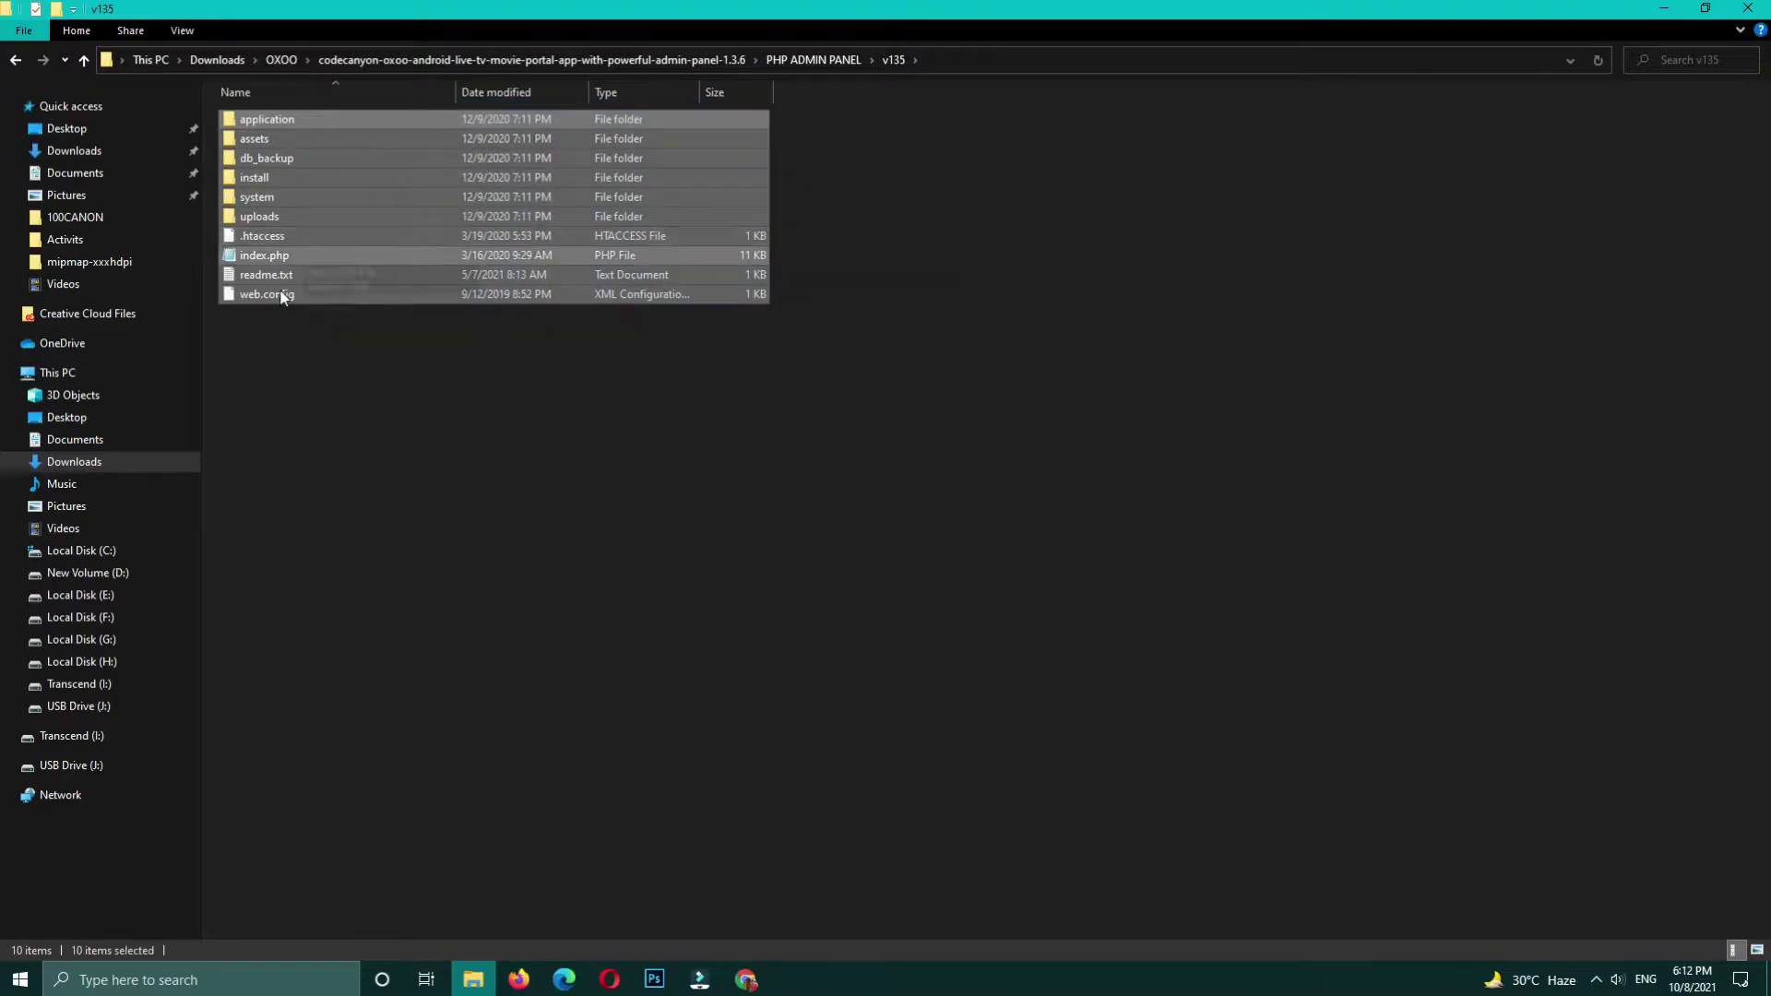
# Step: Permanently delete readme.txt from the v135 admin panel folder
pyautogui.click(296, 277)
pyautogui.hotkey('shift', 'Delete')
pyautogui.press('Return')
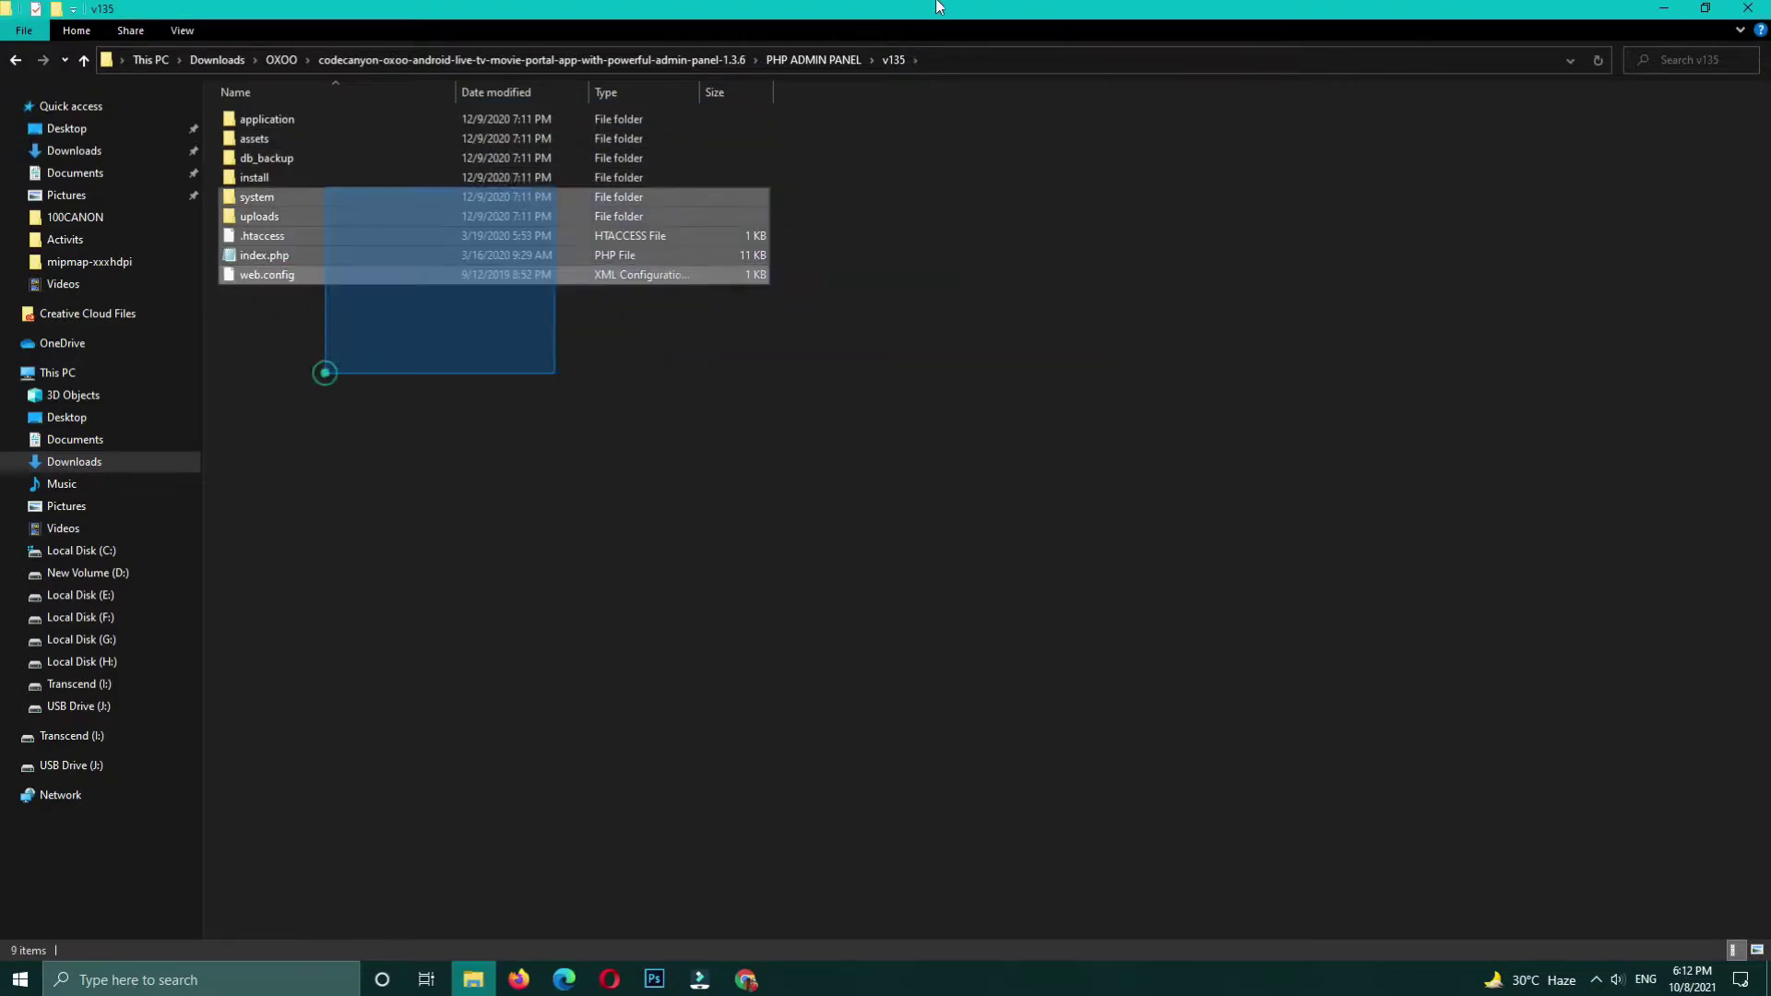
# Step: Compress all the remaining files and folders in the v135 folder into a ZIP archive named v135.zip
pyautogui.rightClick(328, 194)
pyautogui.click(406, 400)
pyautogui.click(813, 483)
pyautogui.click(885, 672)
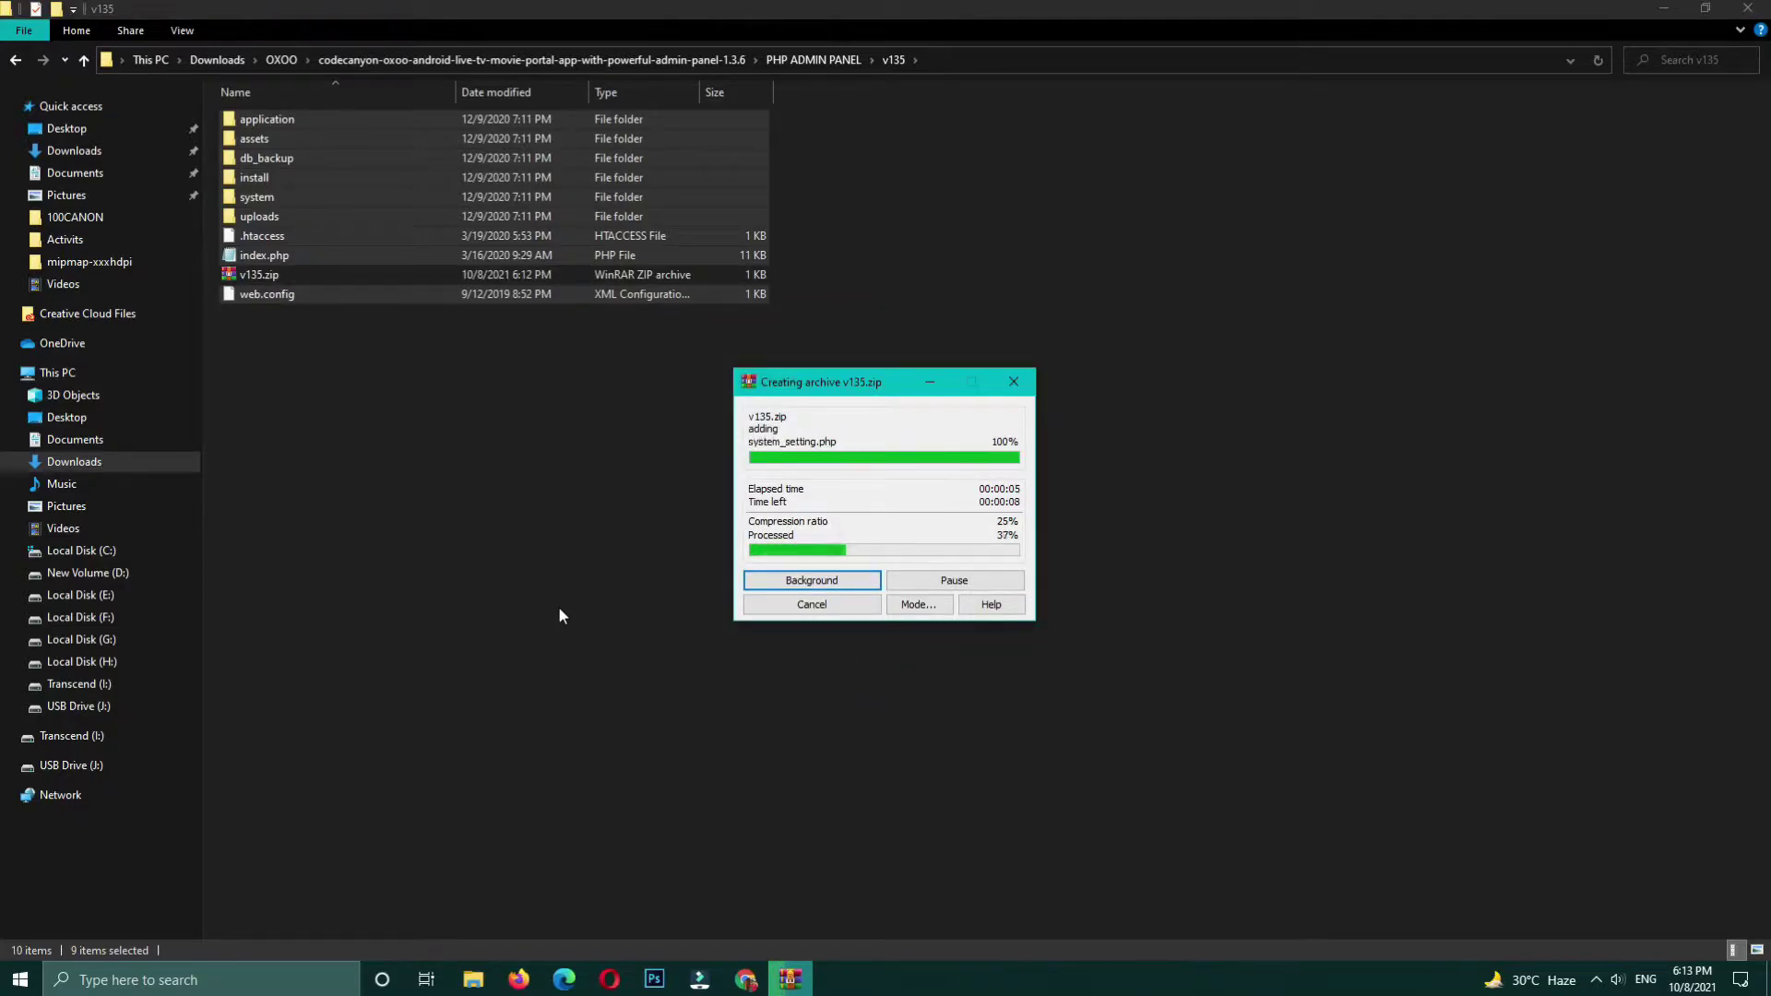
pyautogui.rightClick(566, 640)
pyautogui.click(433, 493)
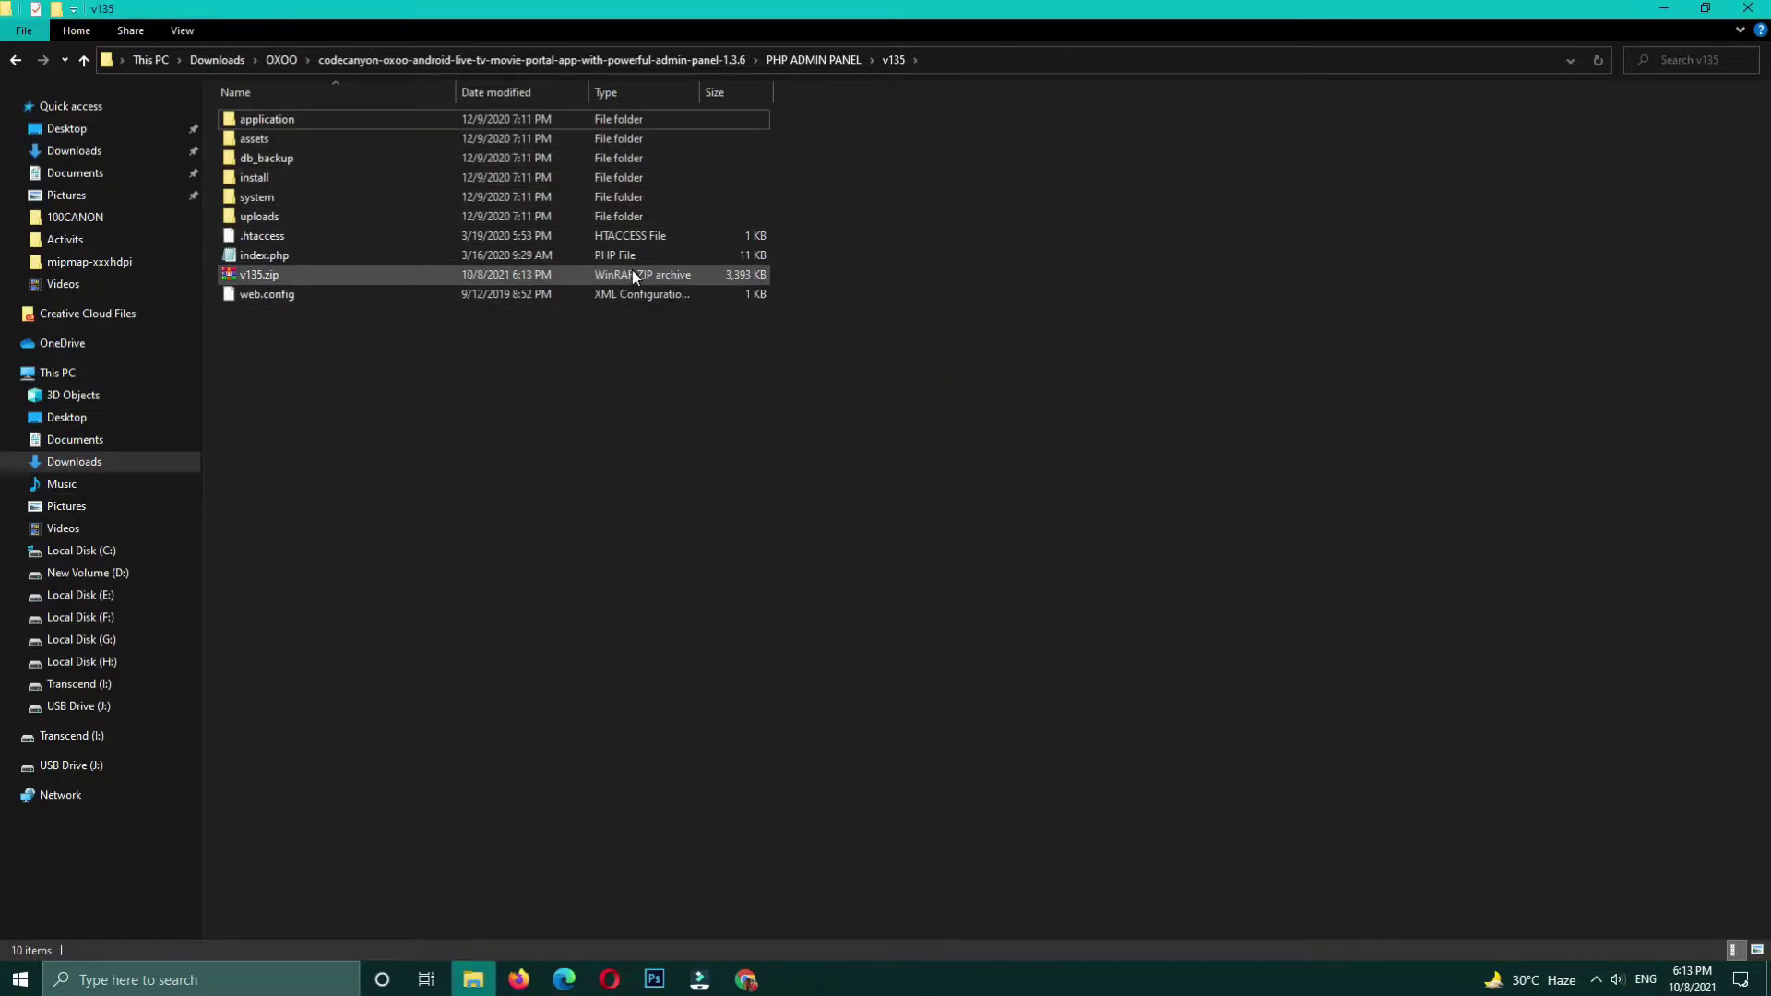
# Step: Switch to Chrome and log in to cPanel from the hosting client area's product details page
pyautogui.click(746, 980)
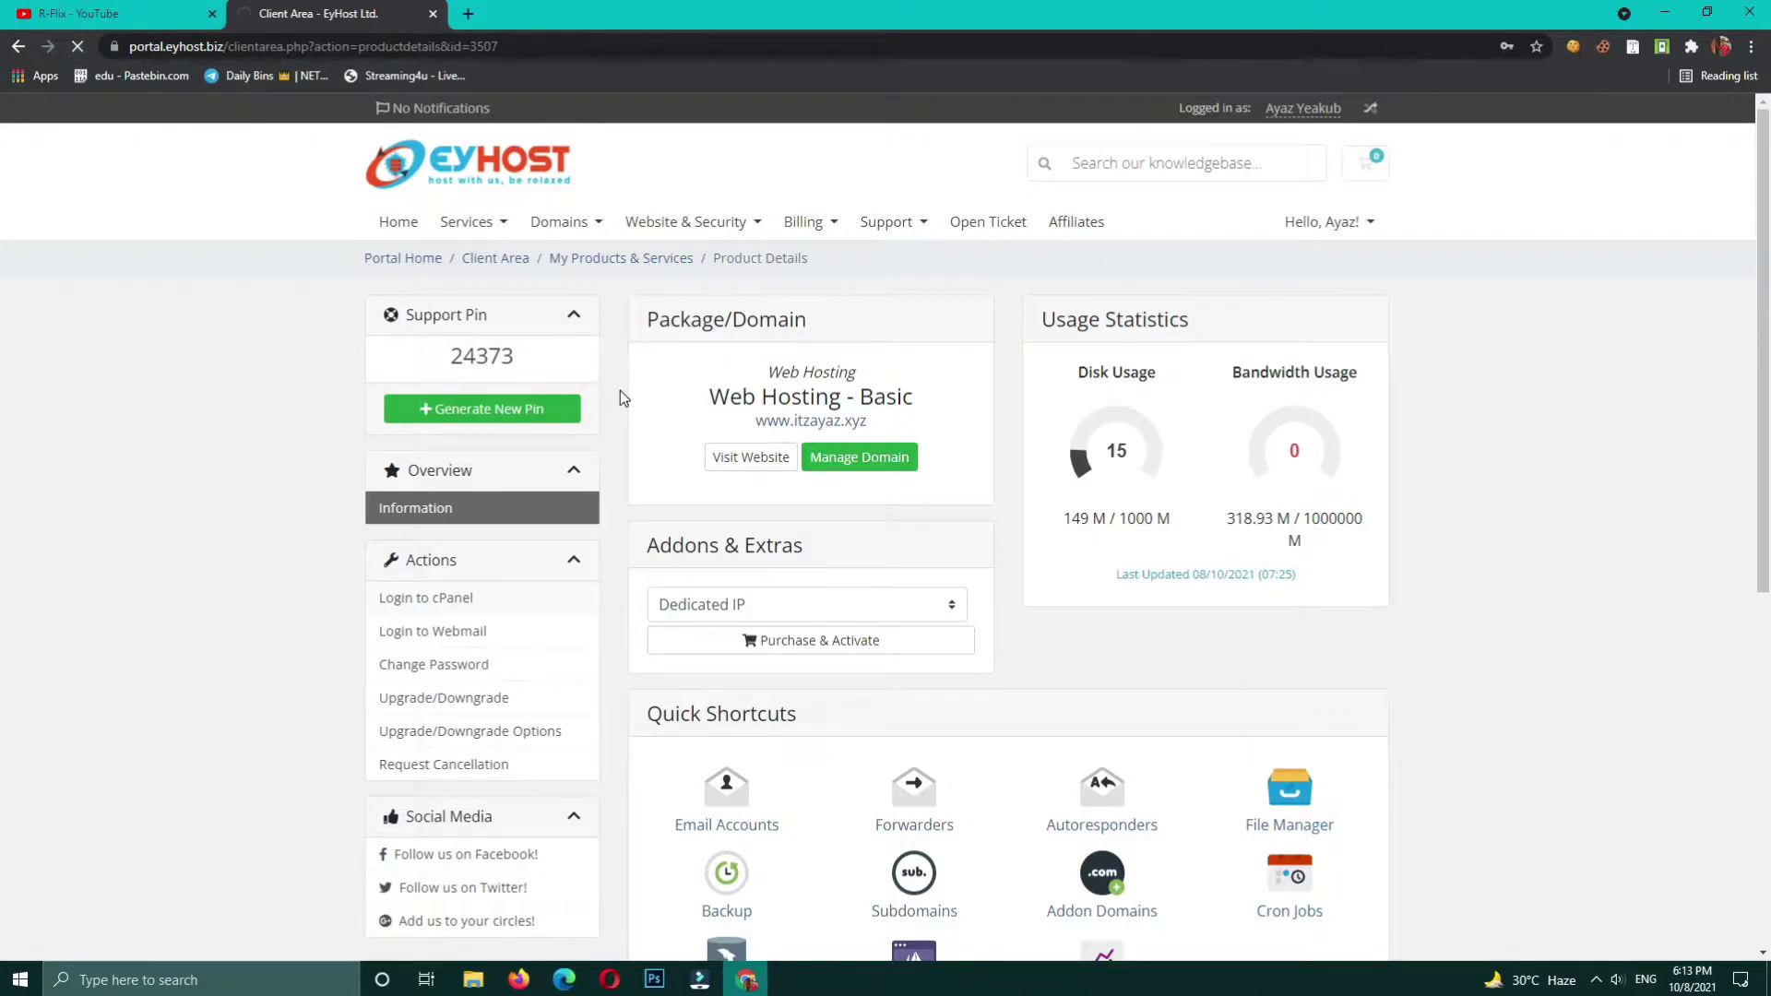
pyautogui.scroll(-2, 646, 607)
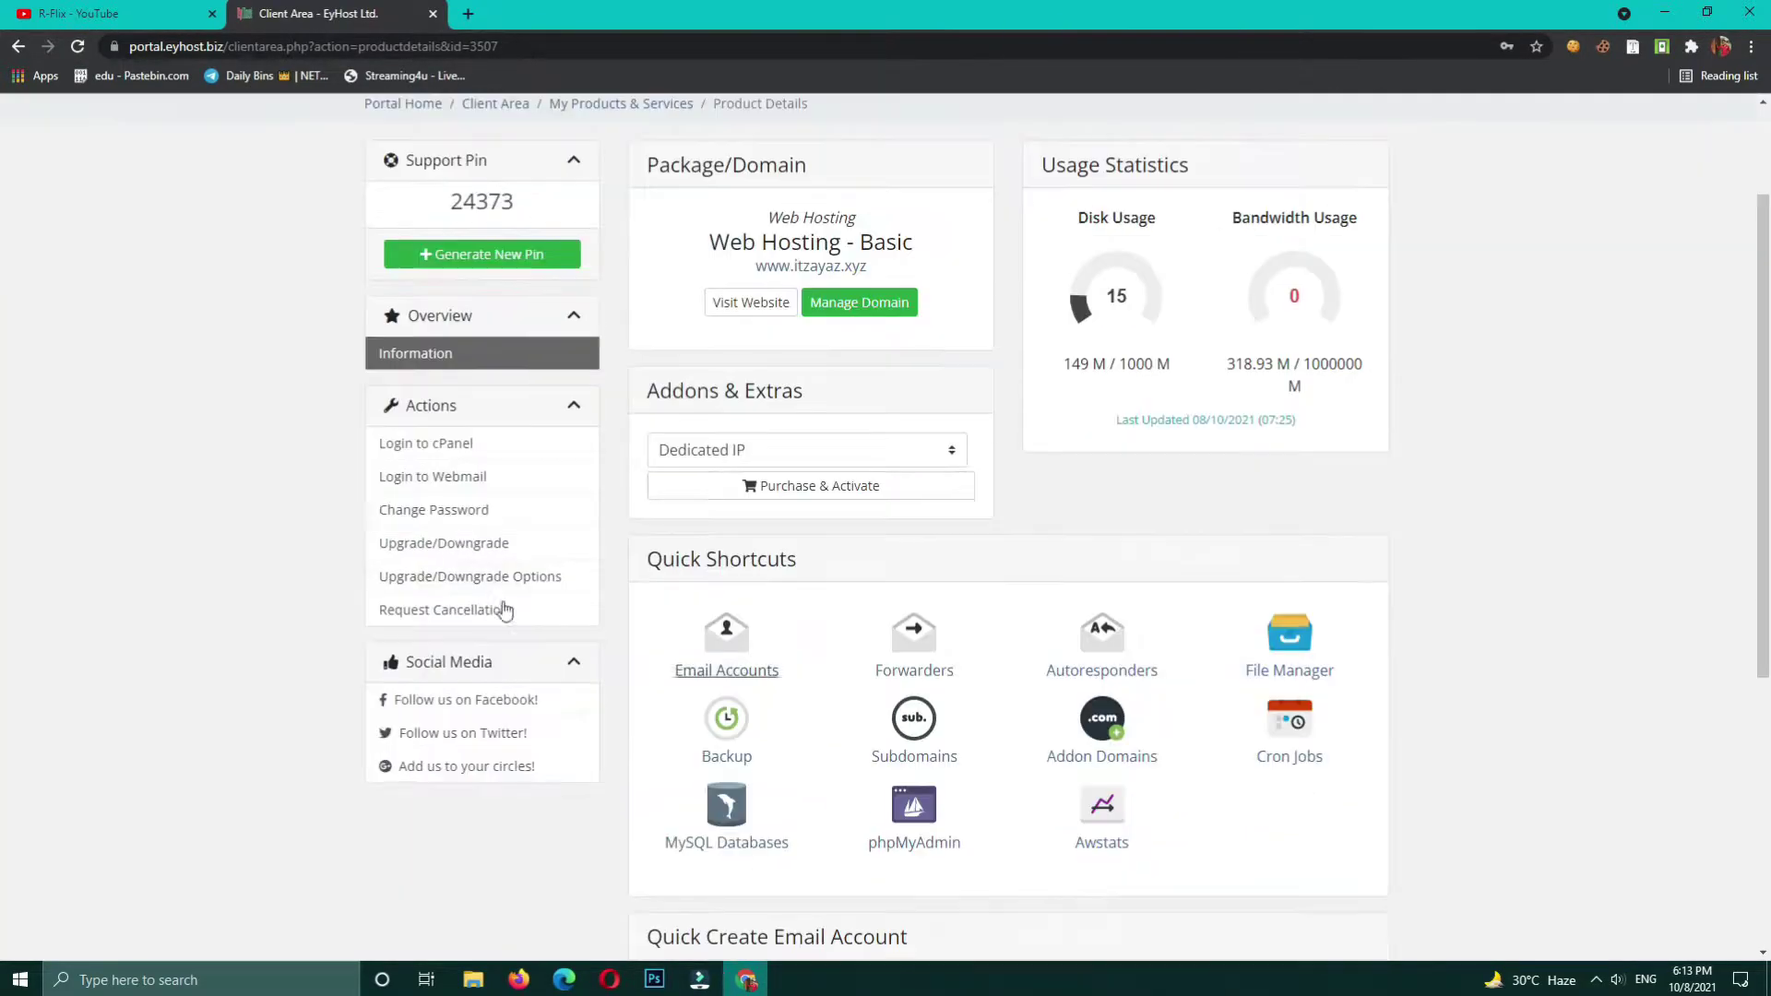
pyautogui.click(436, 441)
pyautogui.click(246, 6)
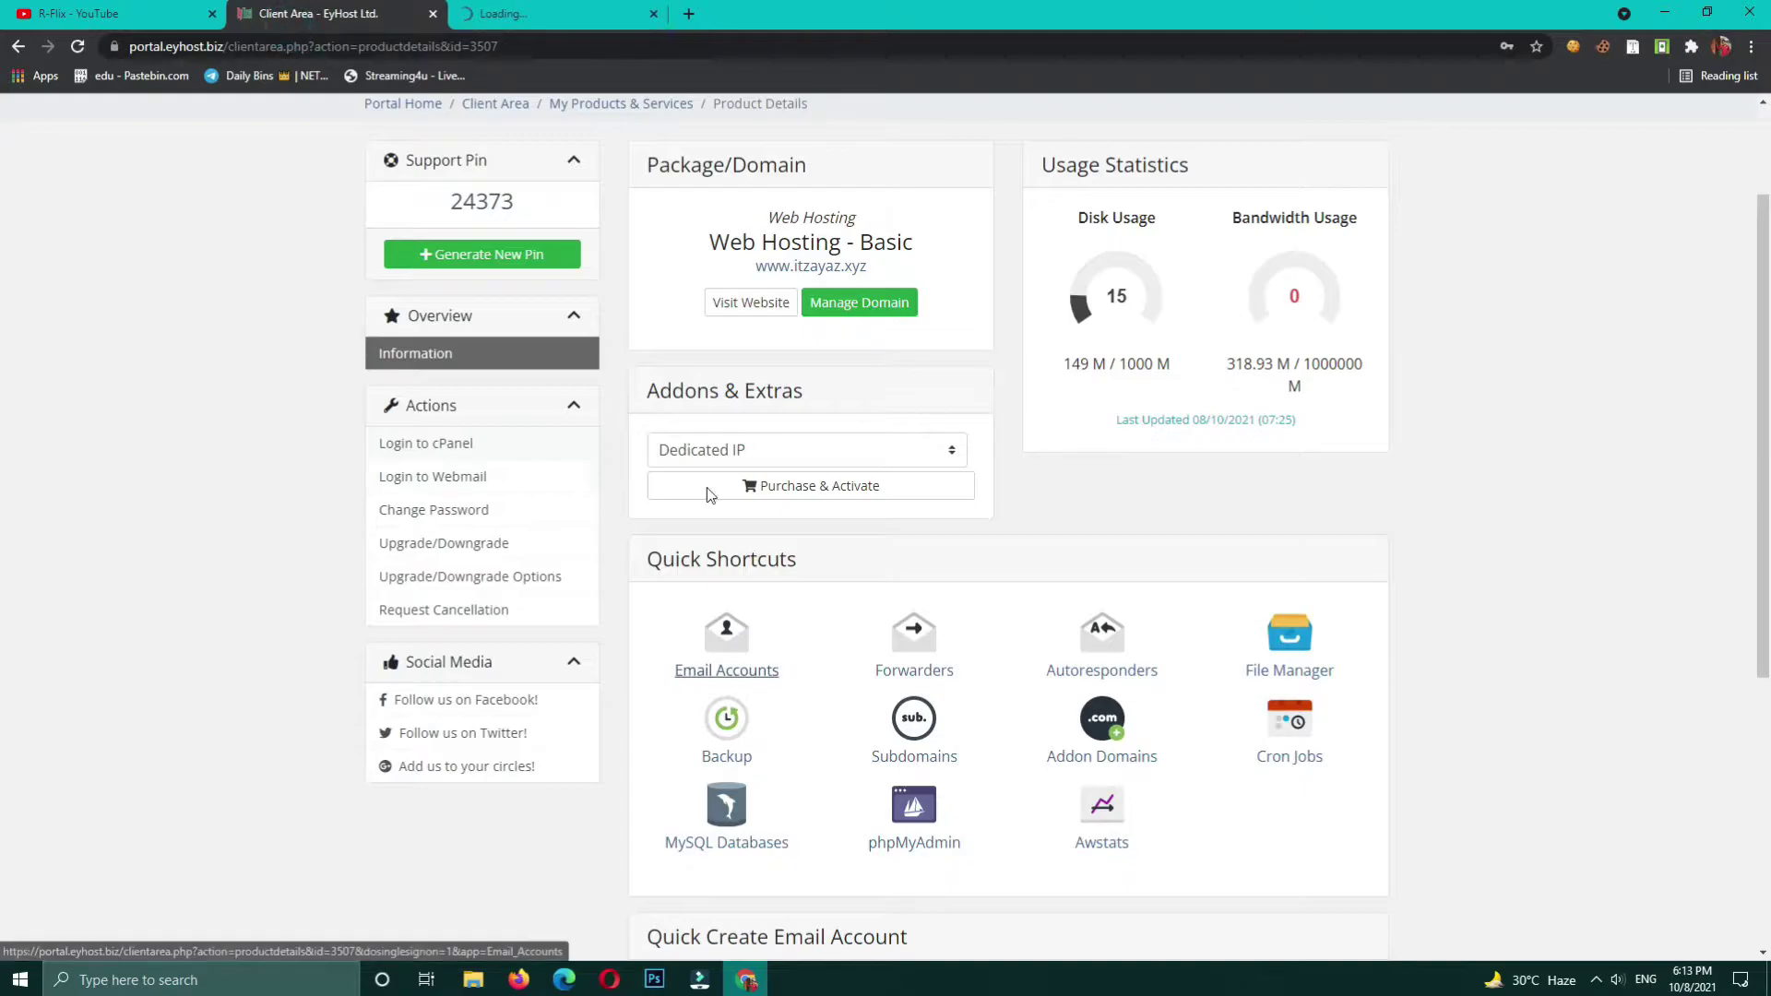
pyautogui.click(651, 8)
pyautogui.click(356, 11)
pyautogui.click(535, 9)
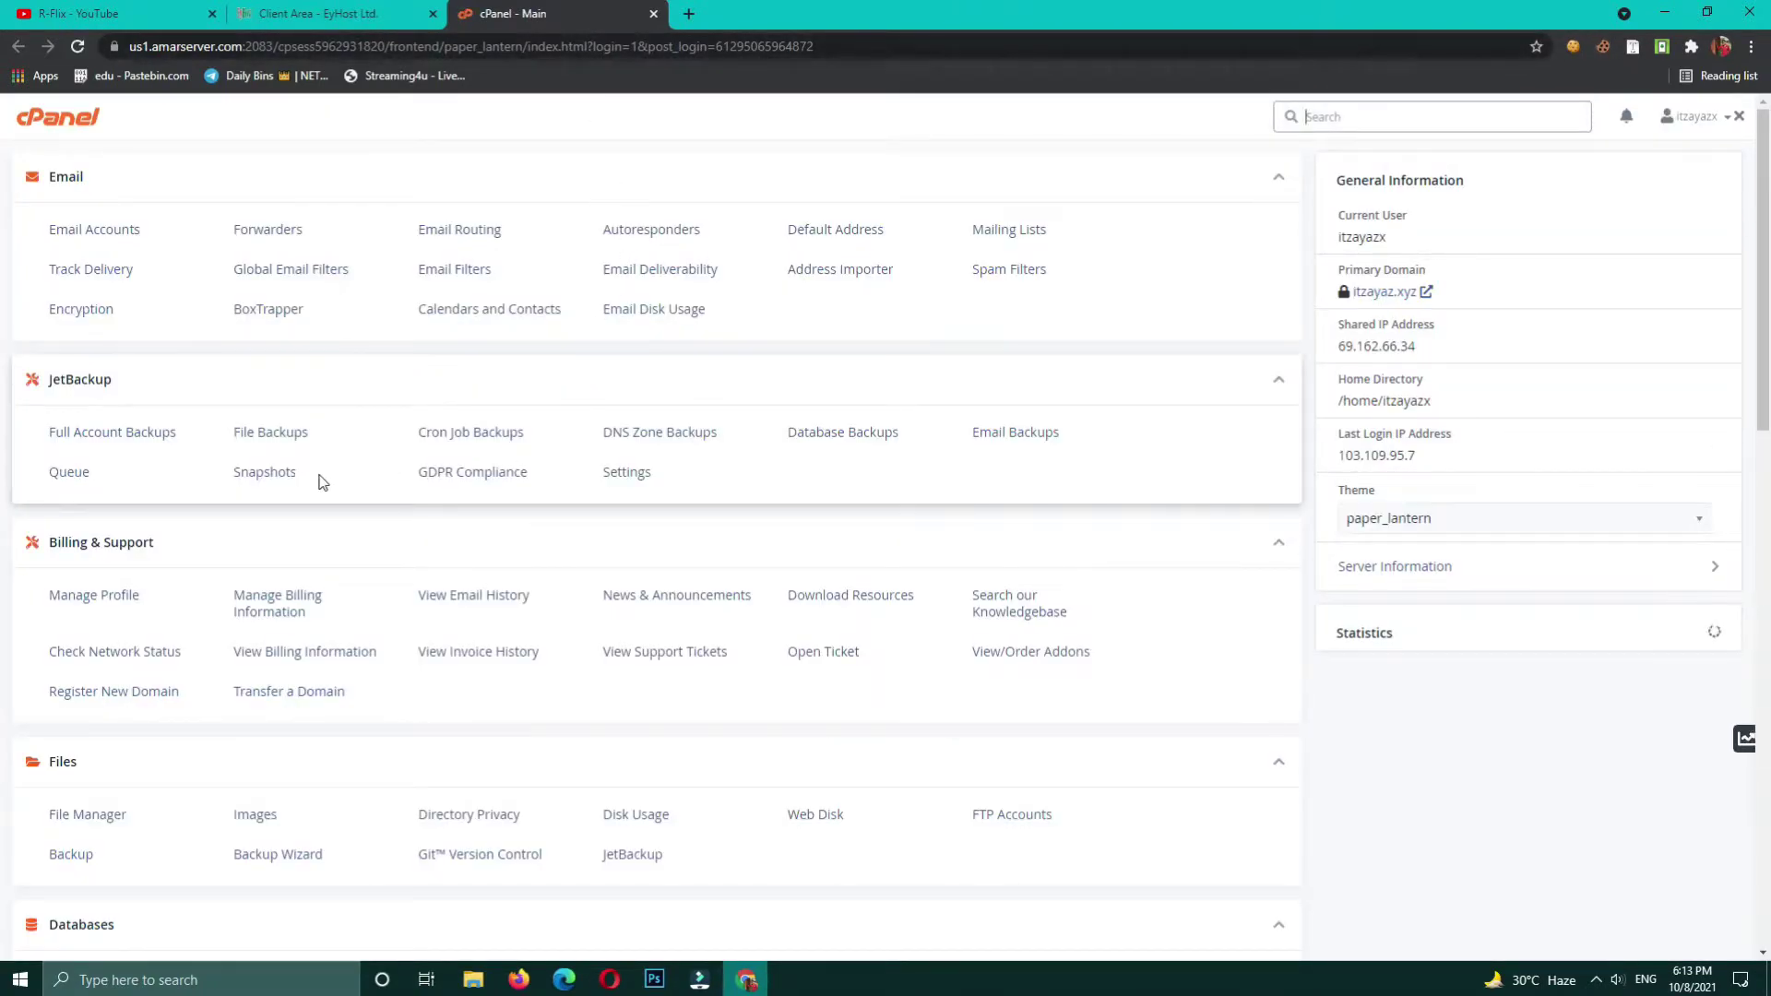
# Step: Open the public_html directory in the cPanel File Manager
pyautogui.click(79, 815)
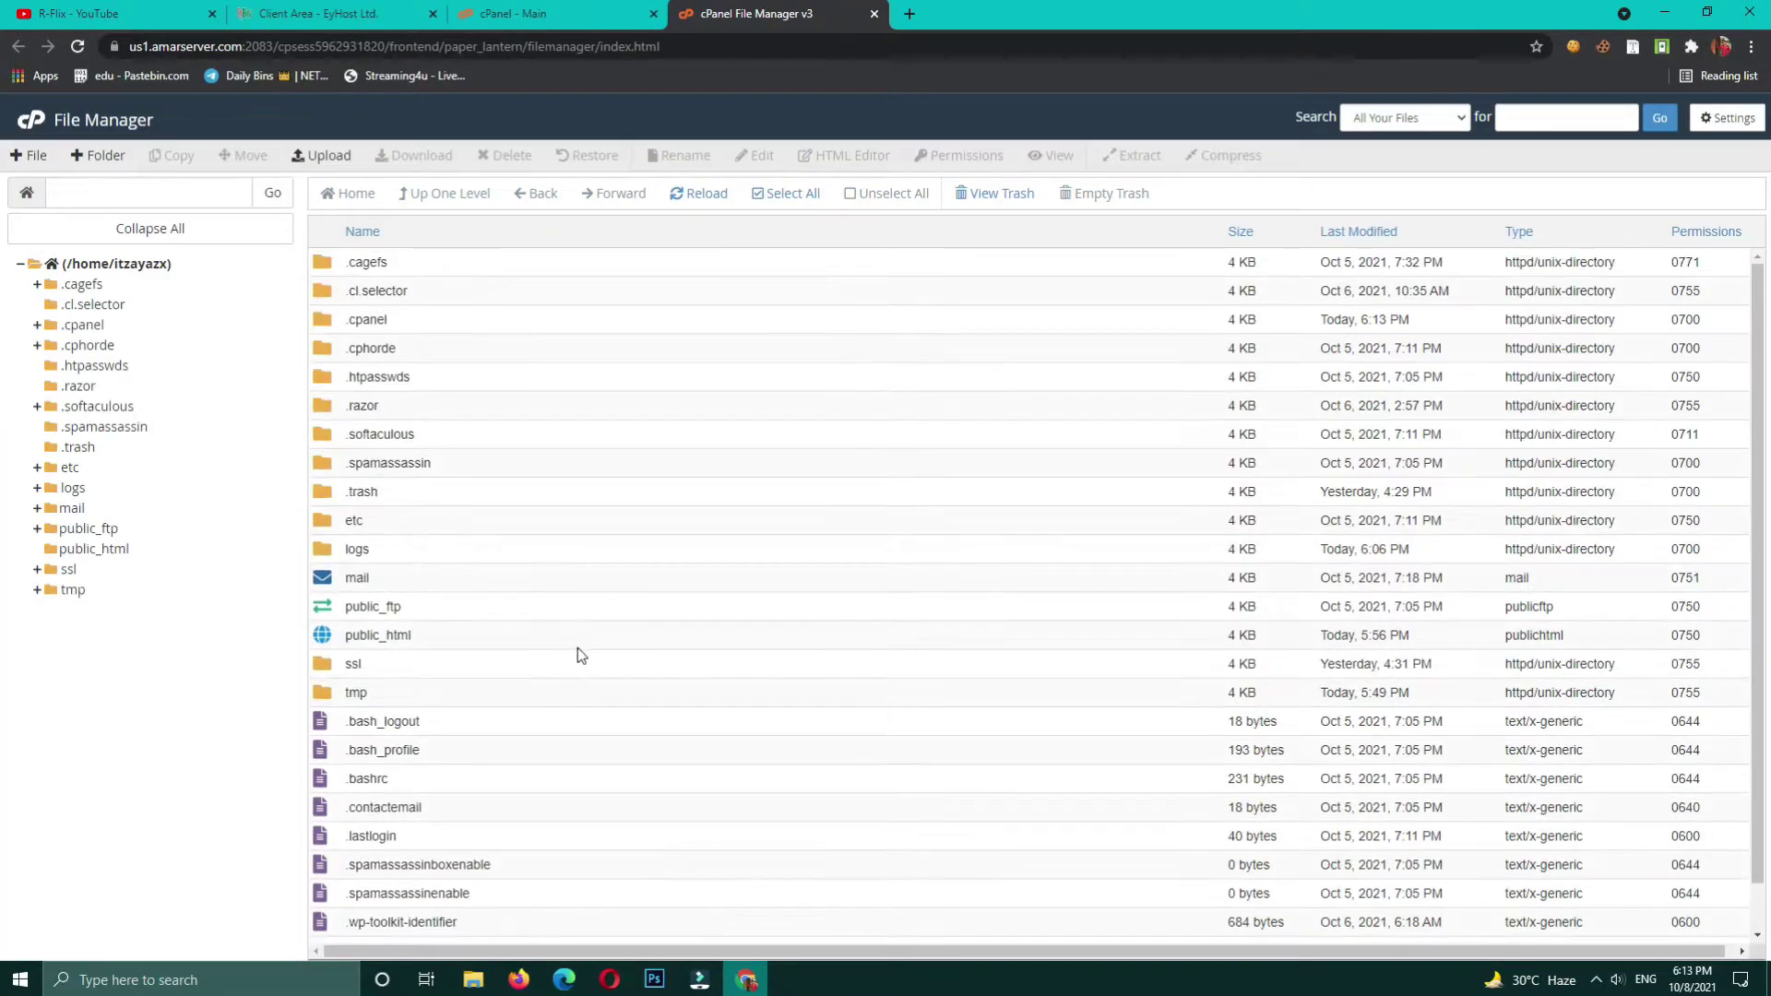
pyautogui.scroll(1, 364, 410)
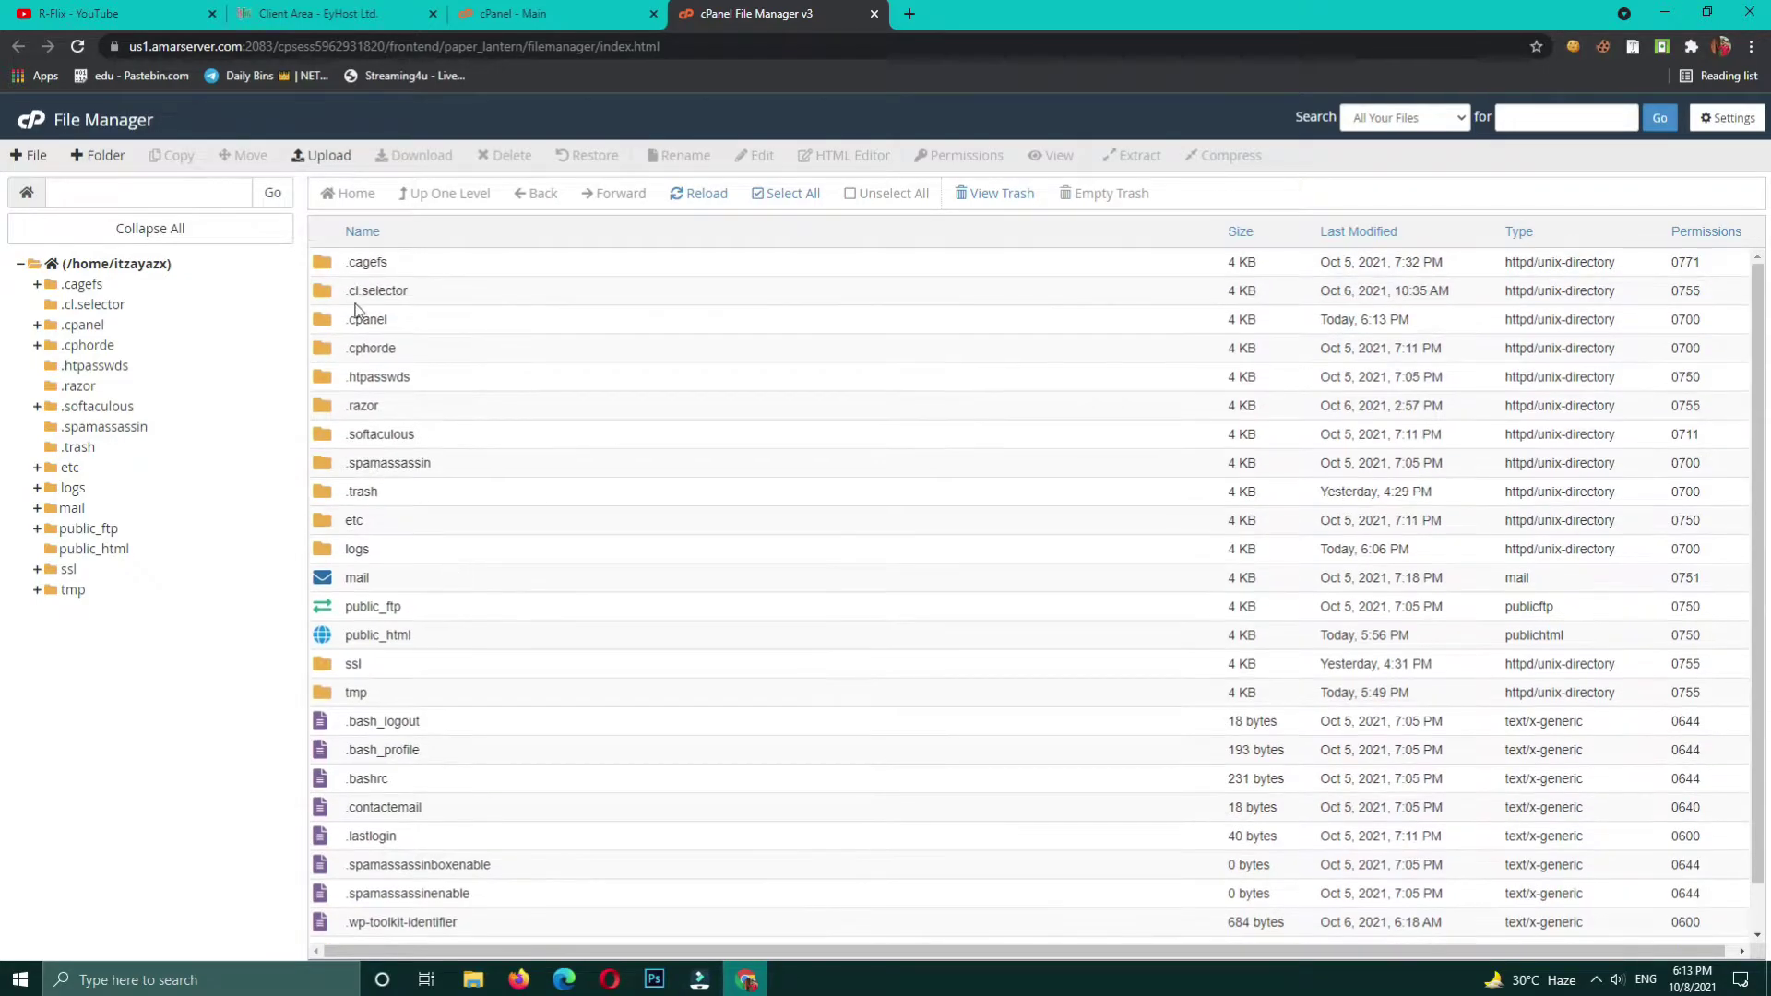
pyautogui.doubleClick(440, 640)
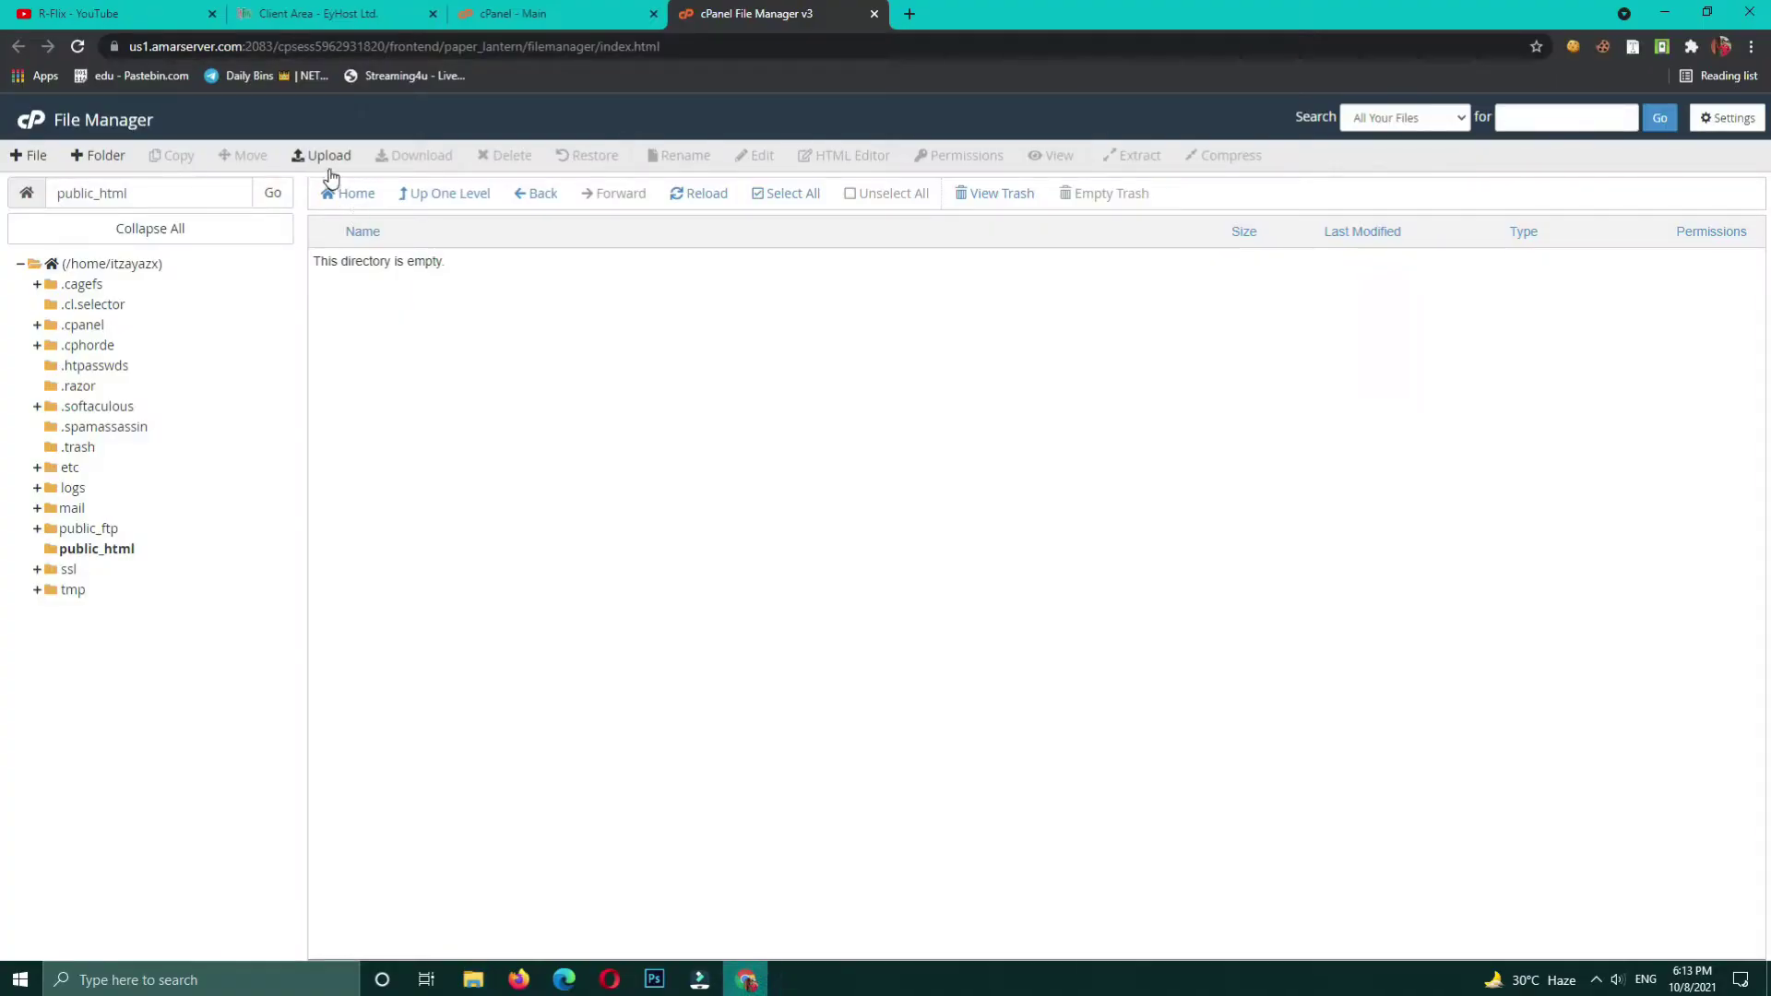
# Step: Upload v135.zip from the local v135 folder to public_html and return to the directory listing
pyautogui.click(331, 177)
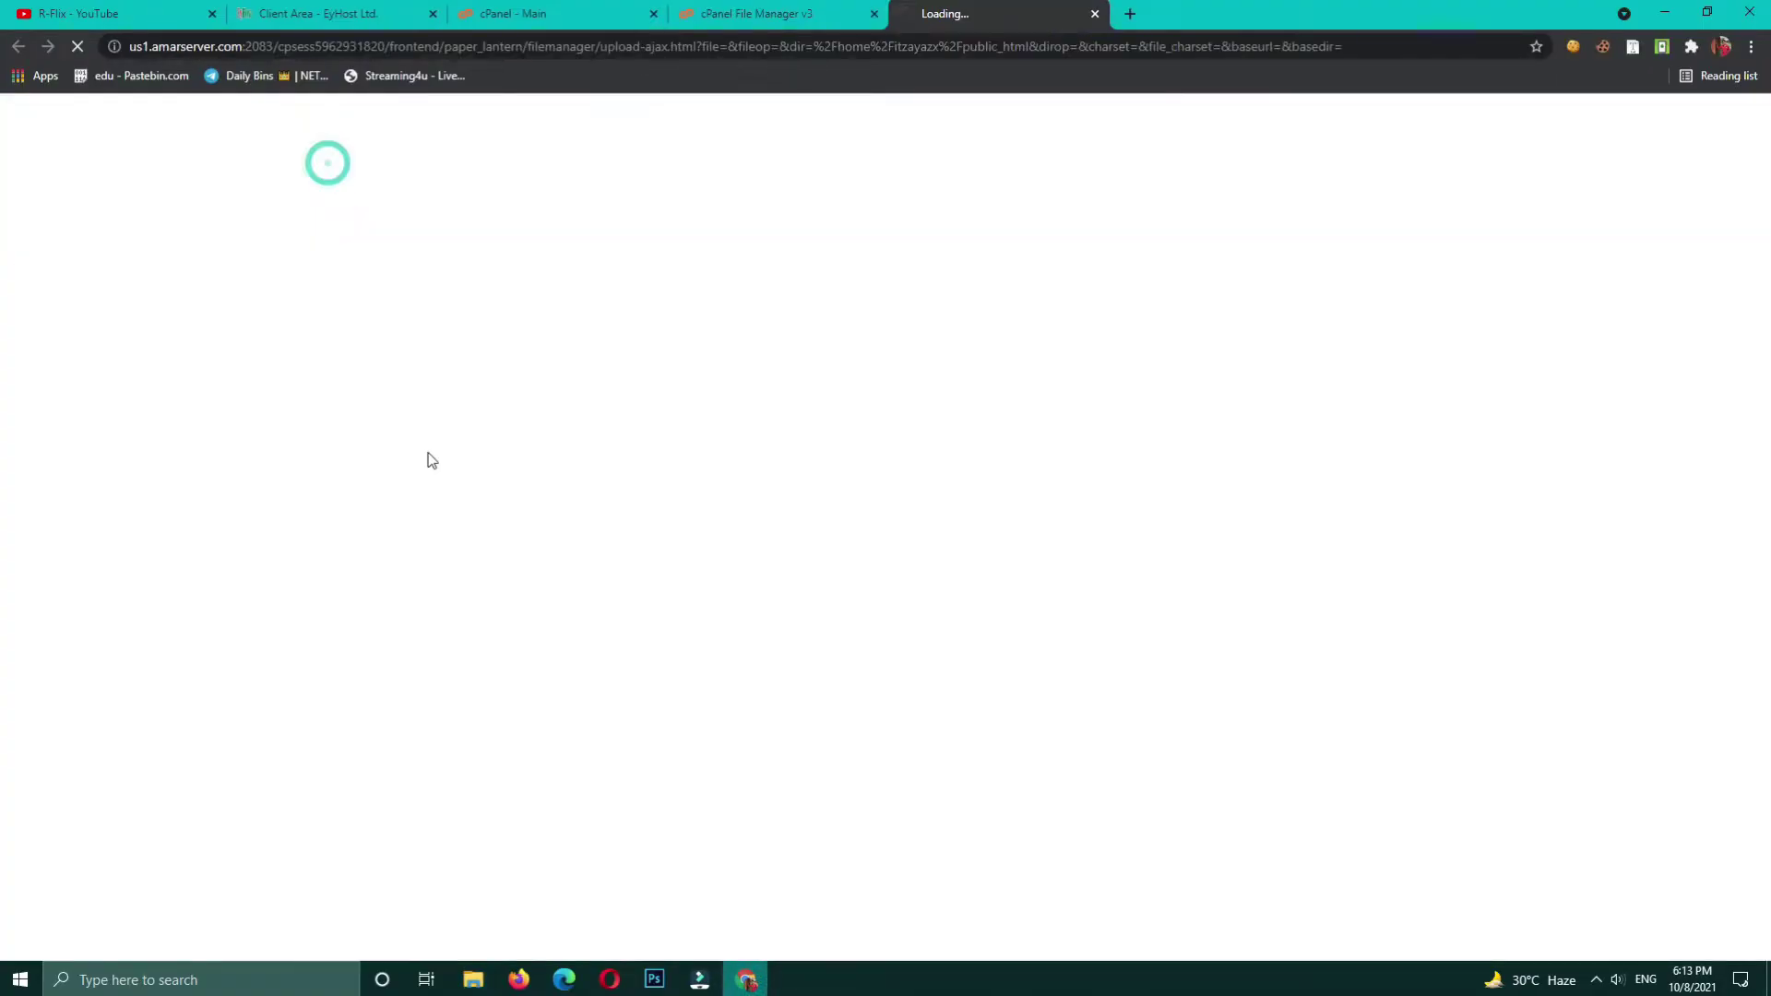
pyautogui.click(474, 980)
pyautogui.moveTo(337, 274); pyautogui.dragTo(881, 427)
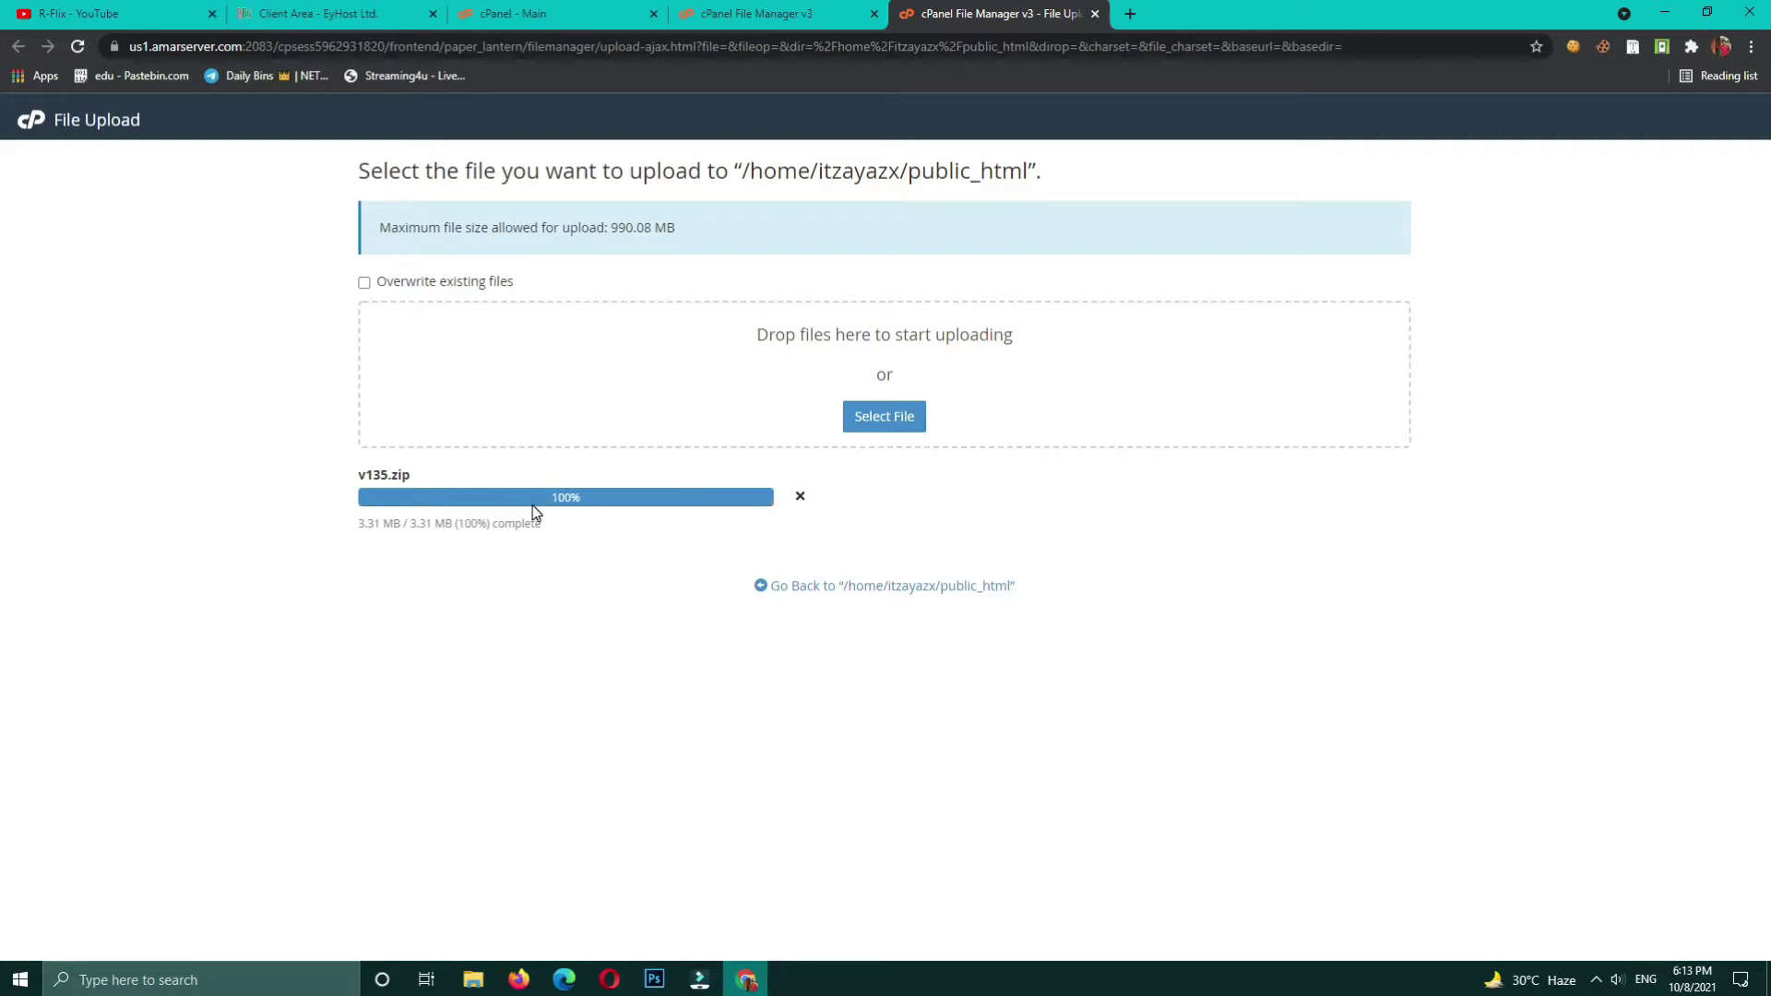
pyautogui.click(885, 590)
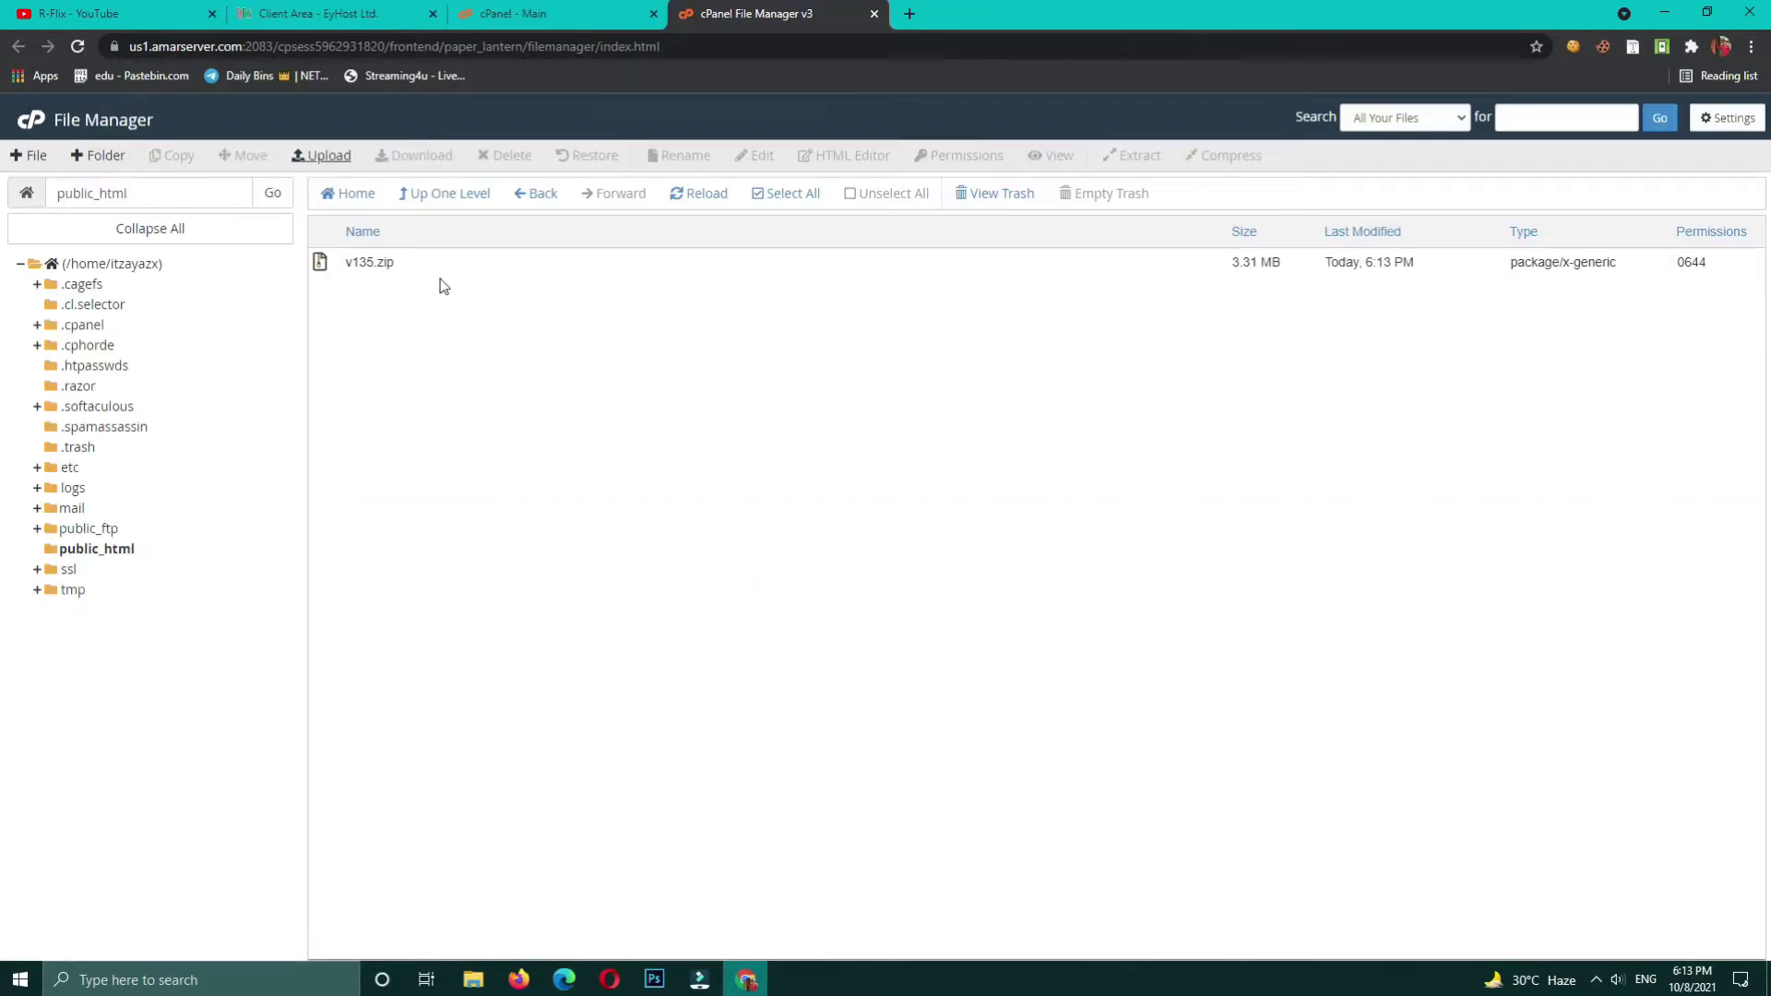
# Step: Extract v135.zip into /public_html and close the extraction results
pyautogui.rightClick(399, 270)
pyautogui.click(446, 477)
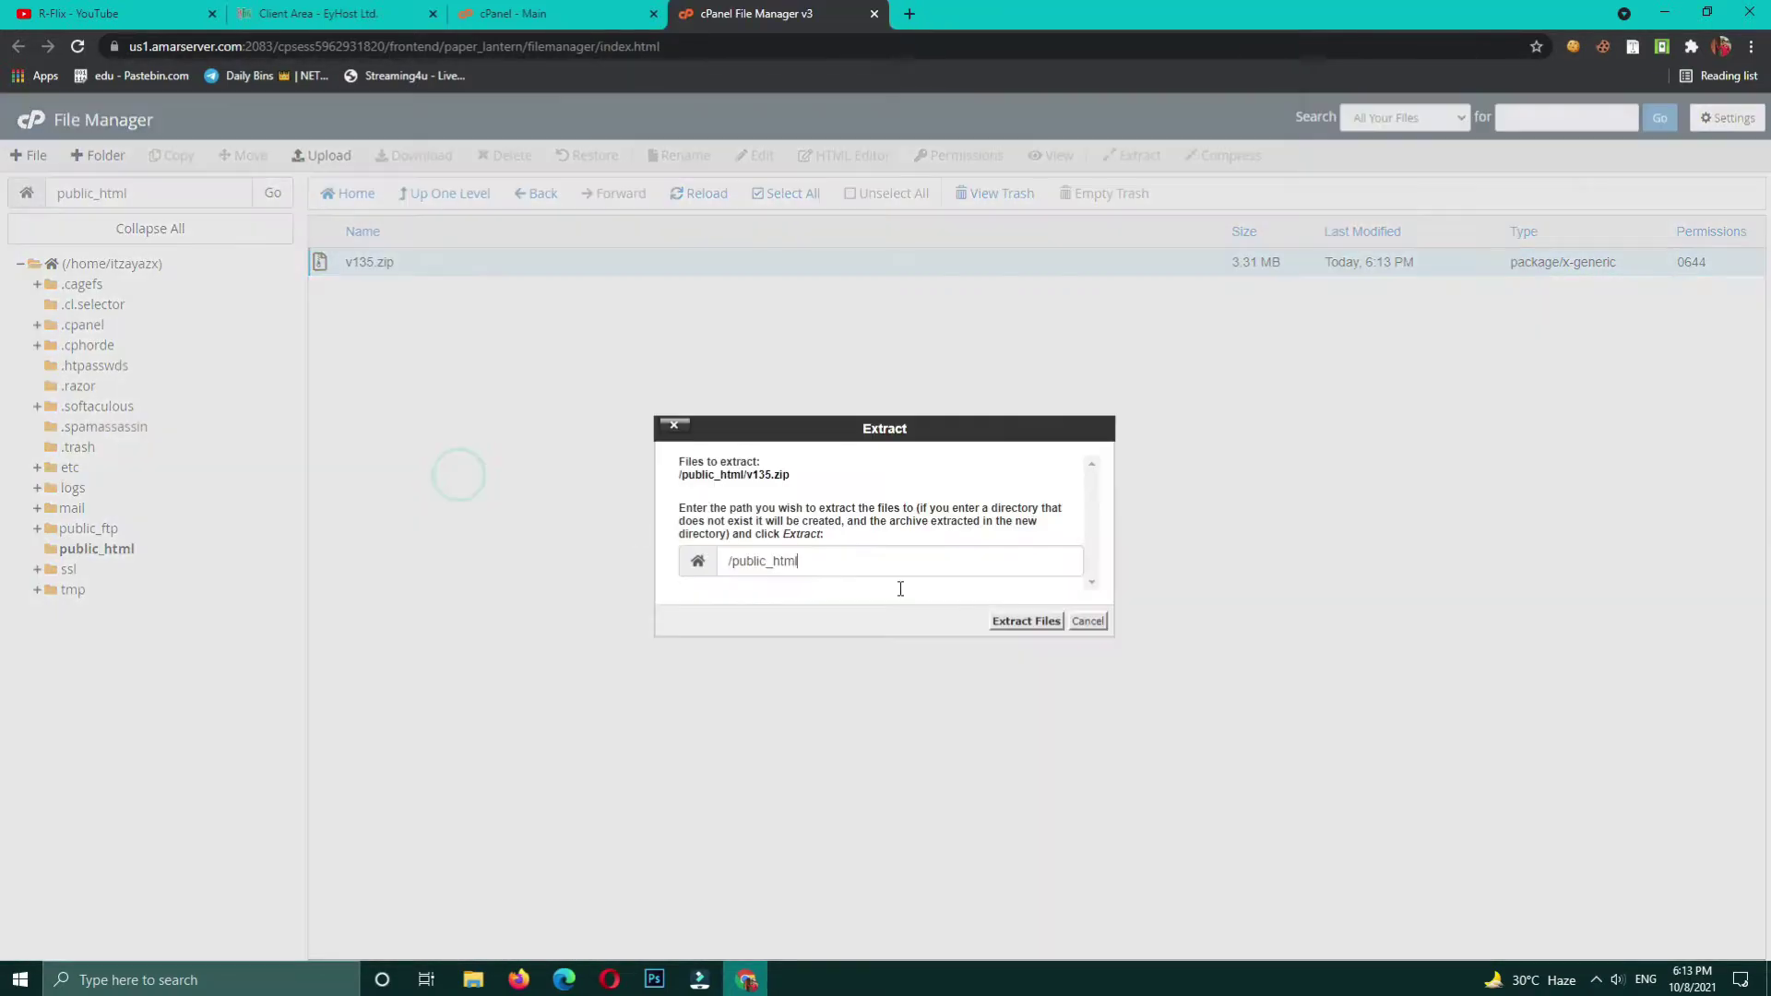
pyautogui.click(1031, 621)
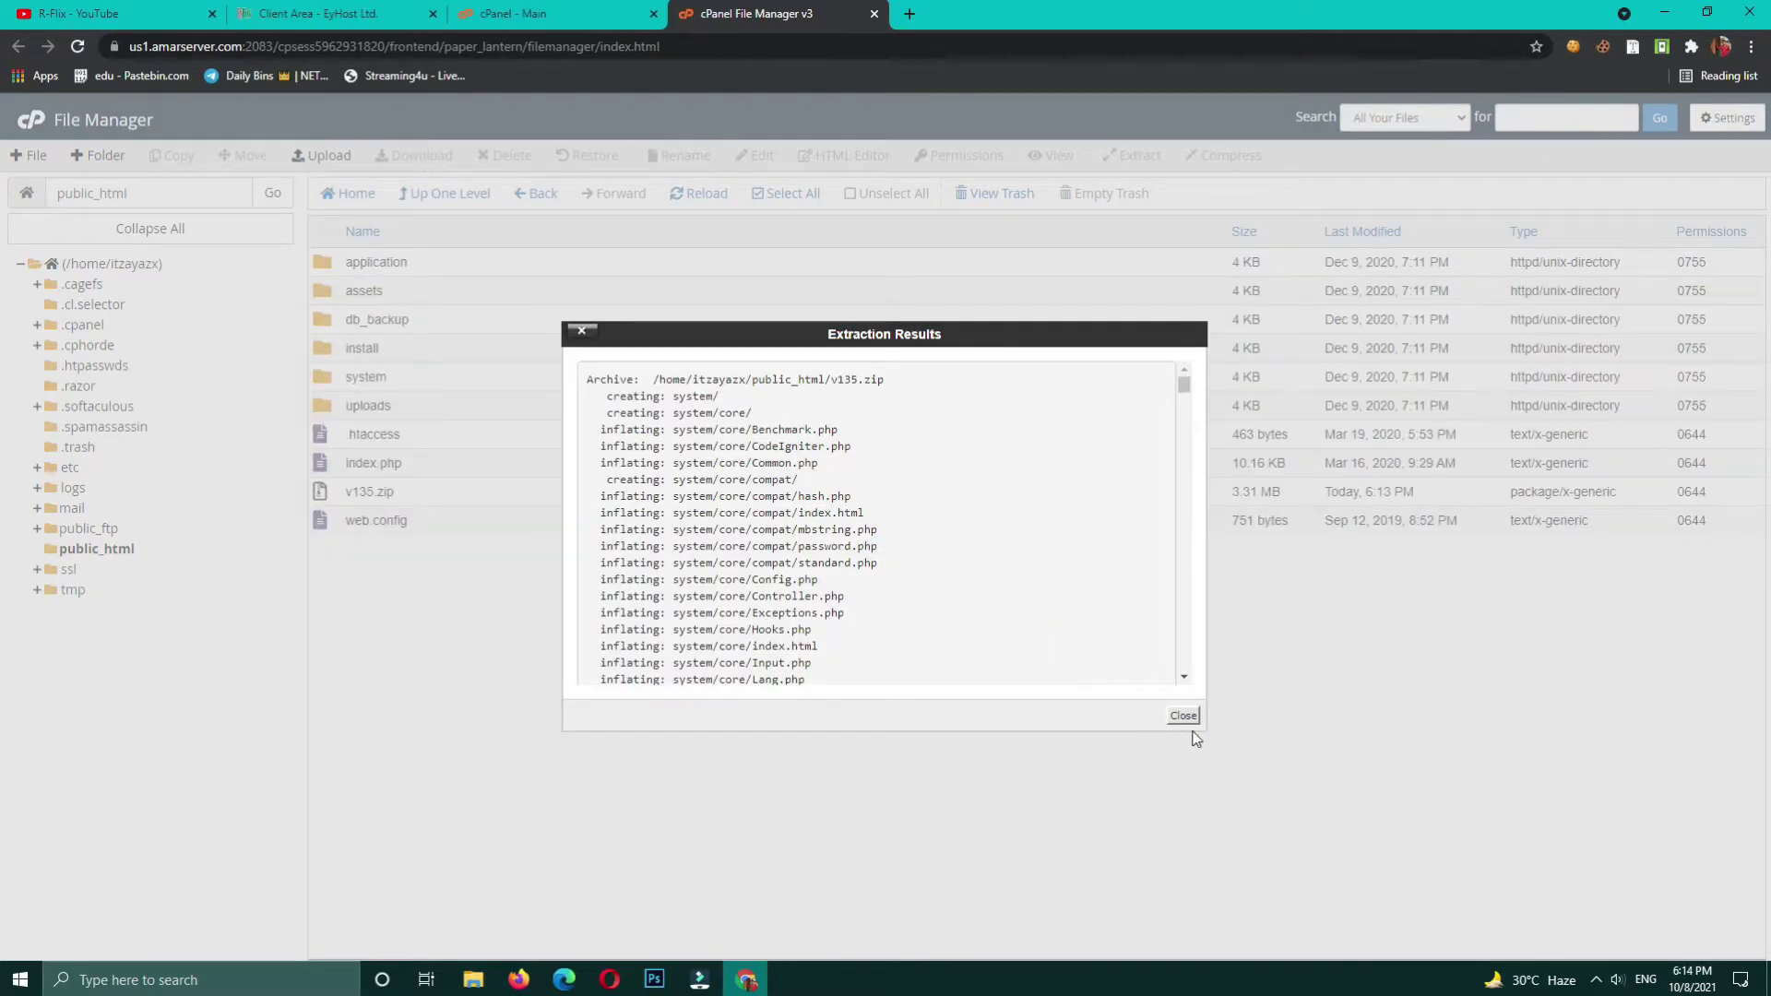
pyautogui.click(1183, 716)
# Step: Delete the uploaded v135.zip archive from public_html
pyautogui.click(411, 493)
pyautogui.rightClick(411, 493)
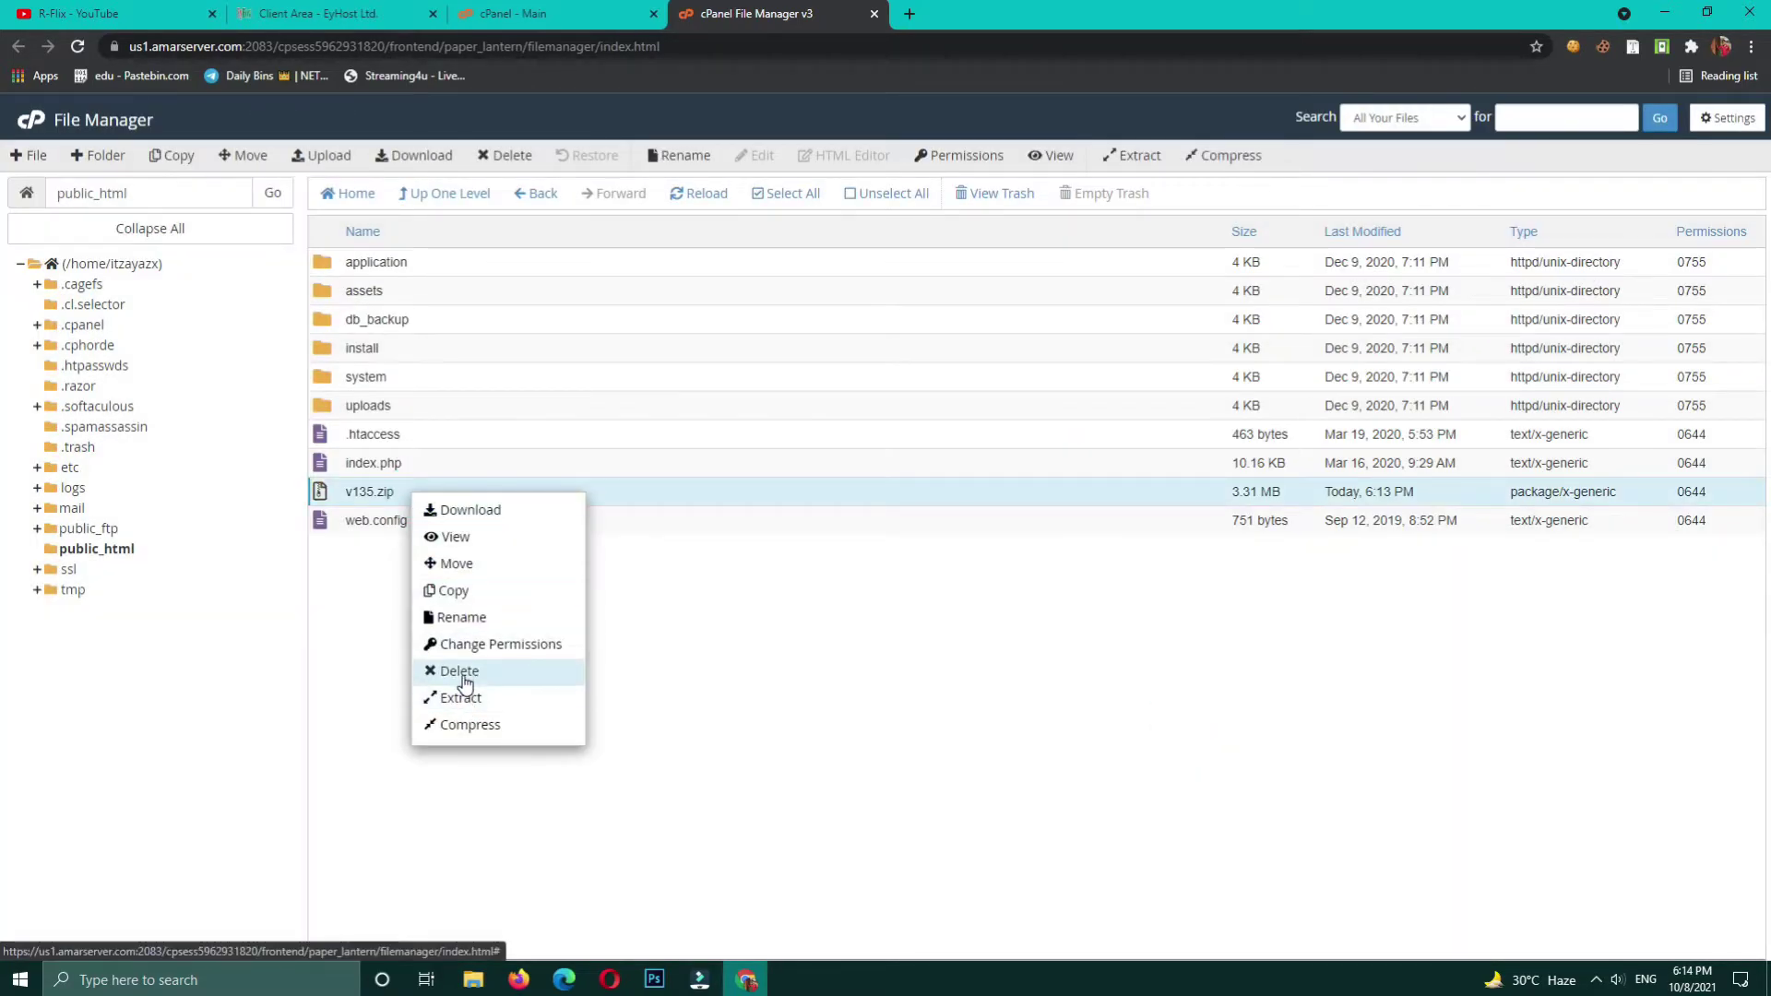
pyautogui.click(461, 672)
pyautogui.click(1030, 588)
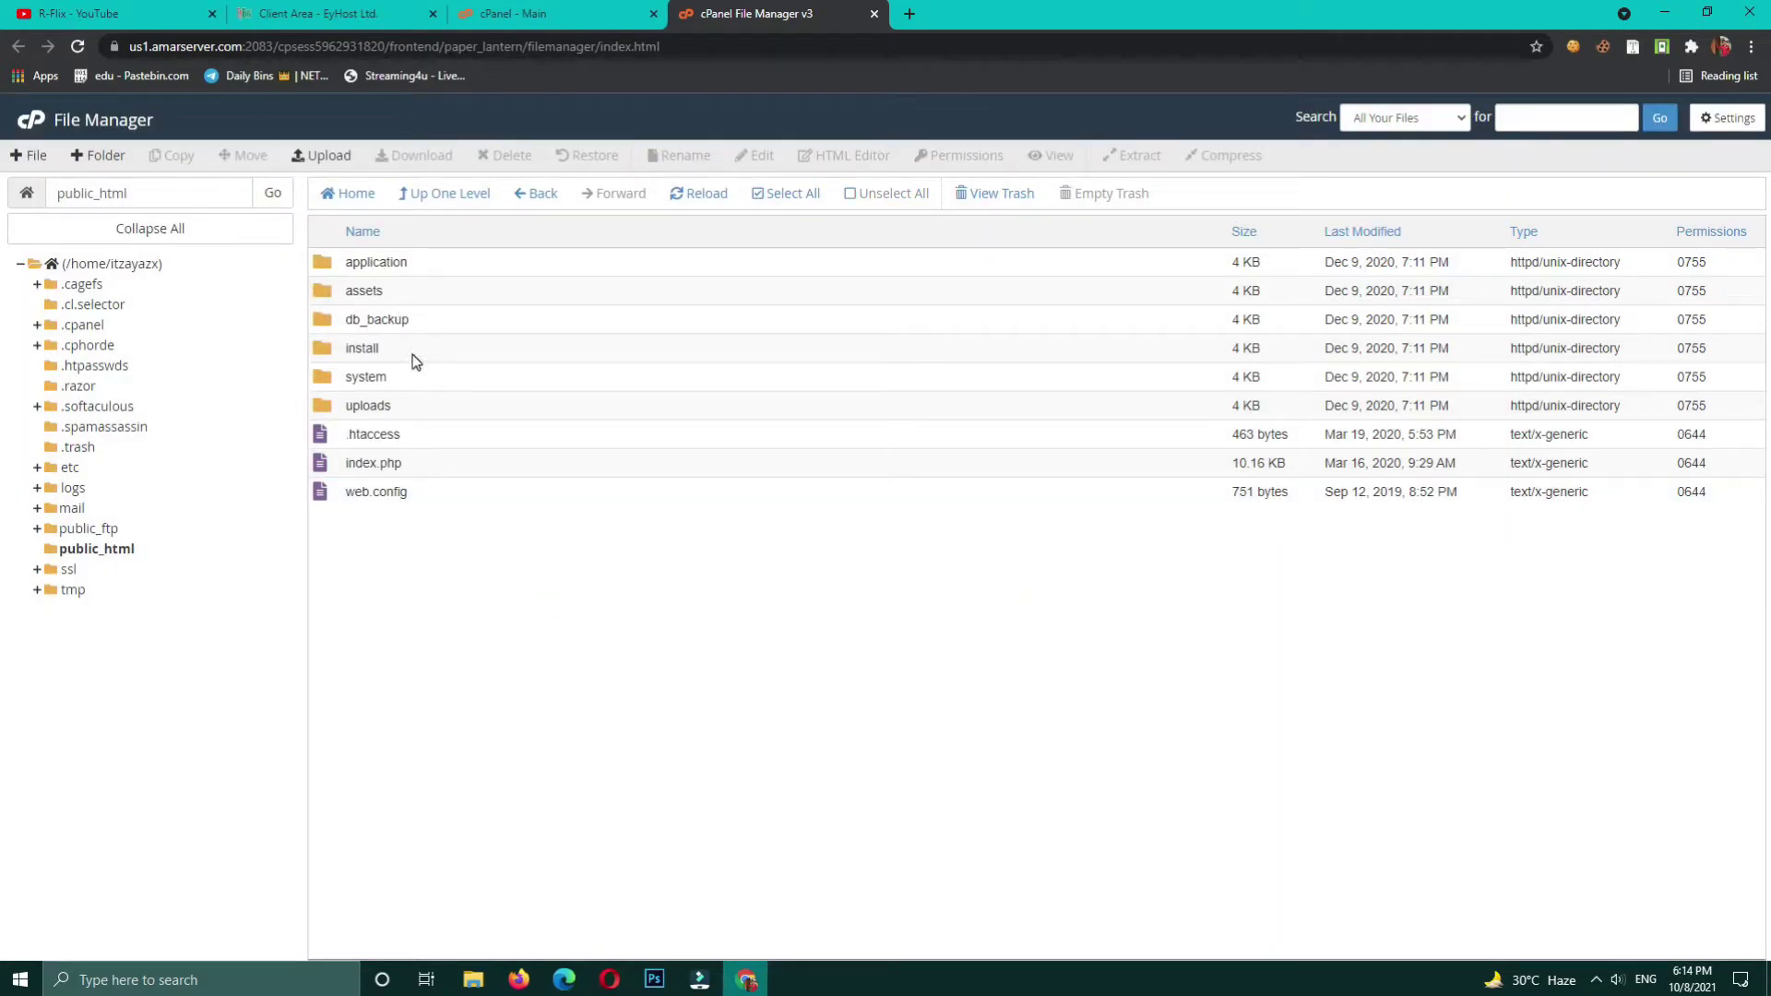
# Step: Close the File Manager and open the MySQL Database Wizard from the cPanel home page
pyautogui.click(547, 9)
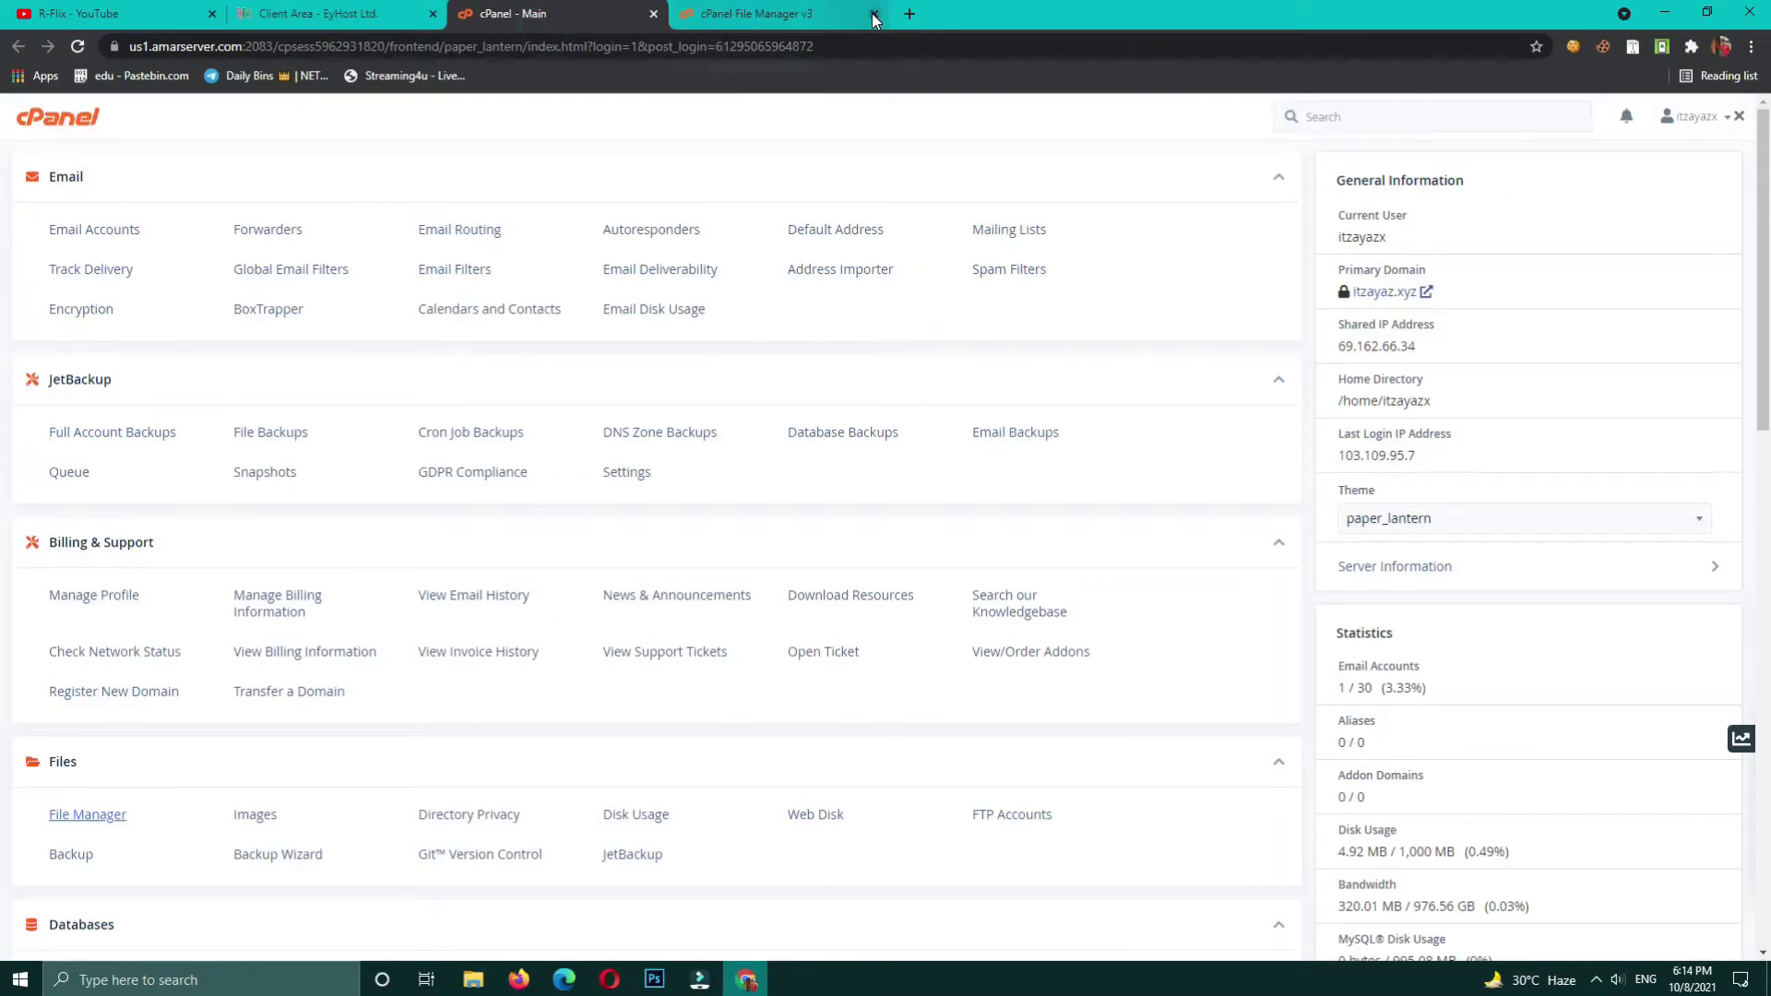
pyautogui.click(875, 13)
pyautogui.scroll(-2, 117, 812)
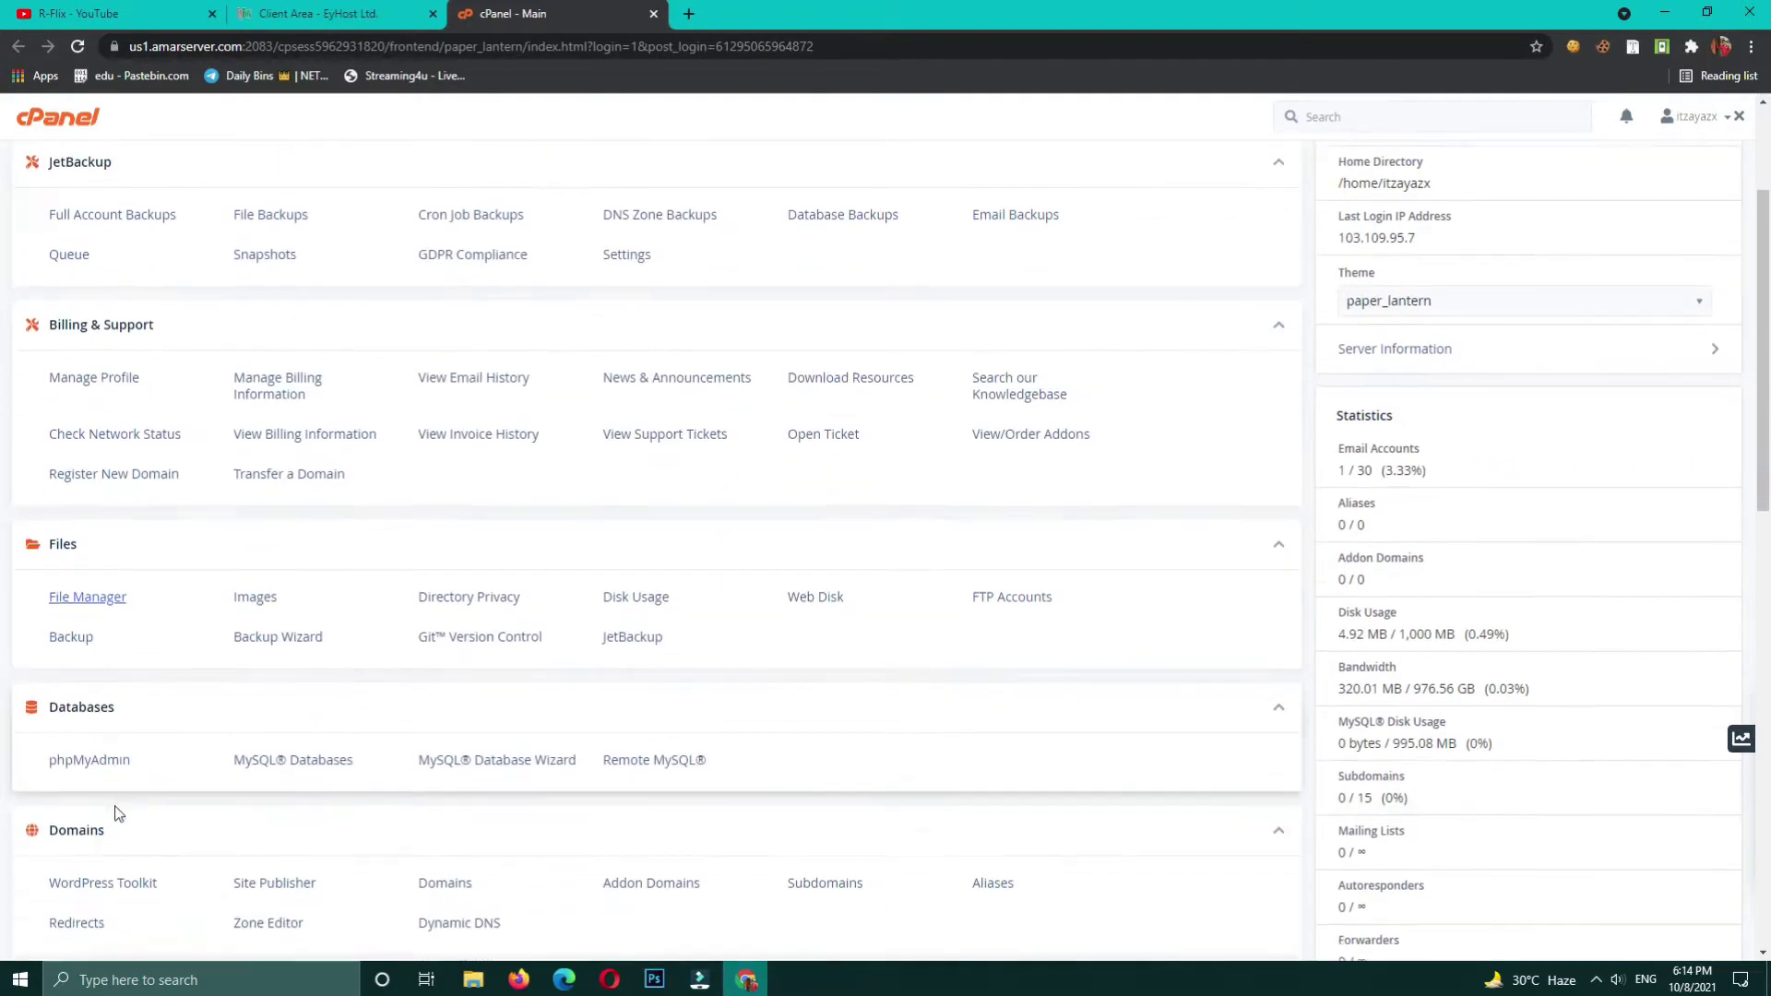
pyautogui.scroll(-1, 117, 811)
pyautogui.click(514, 672)
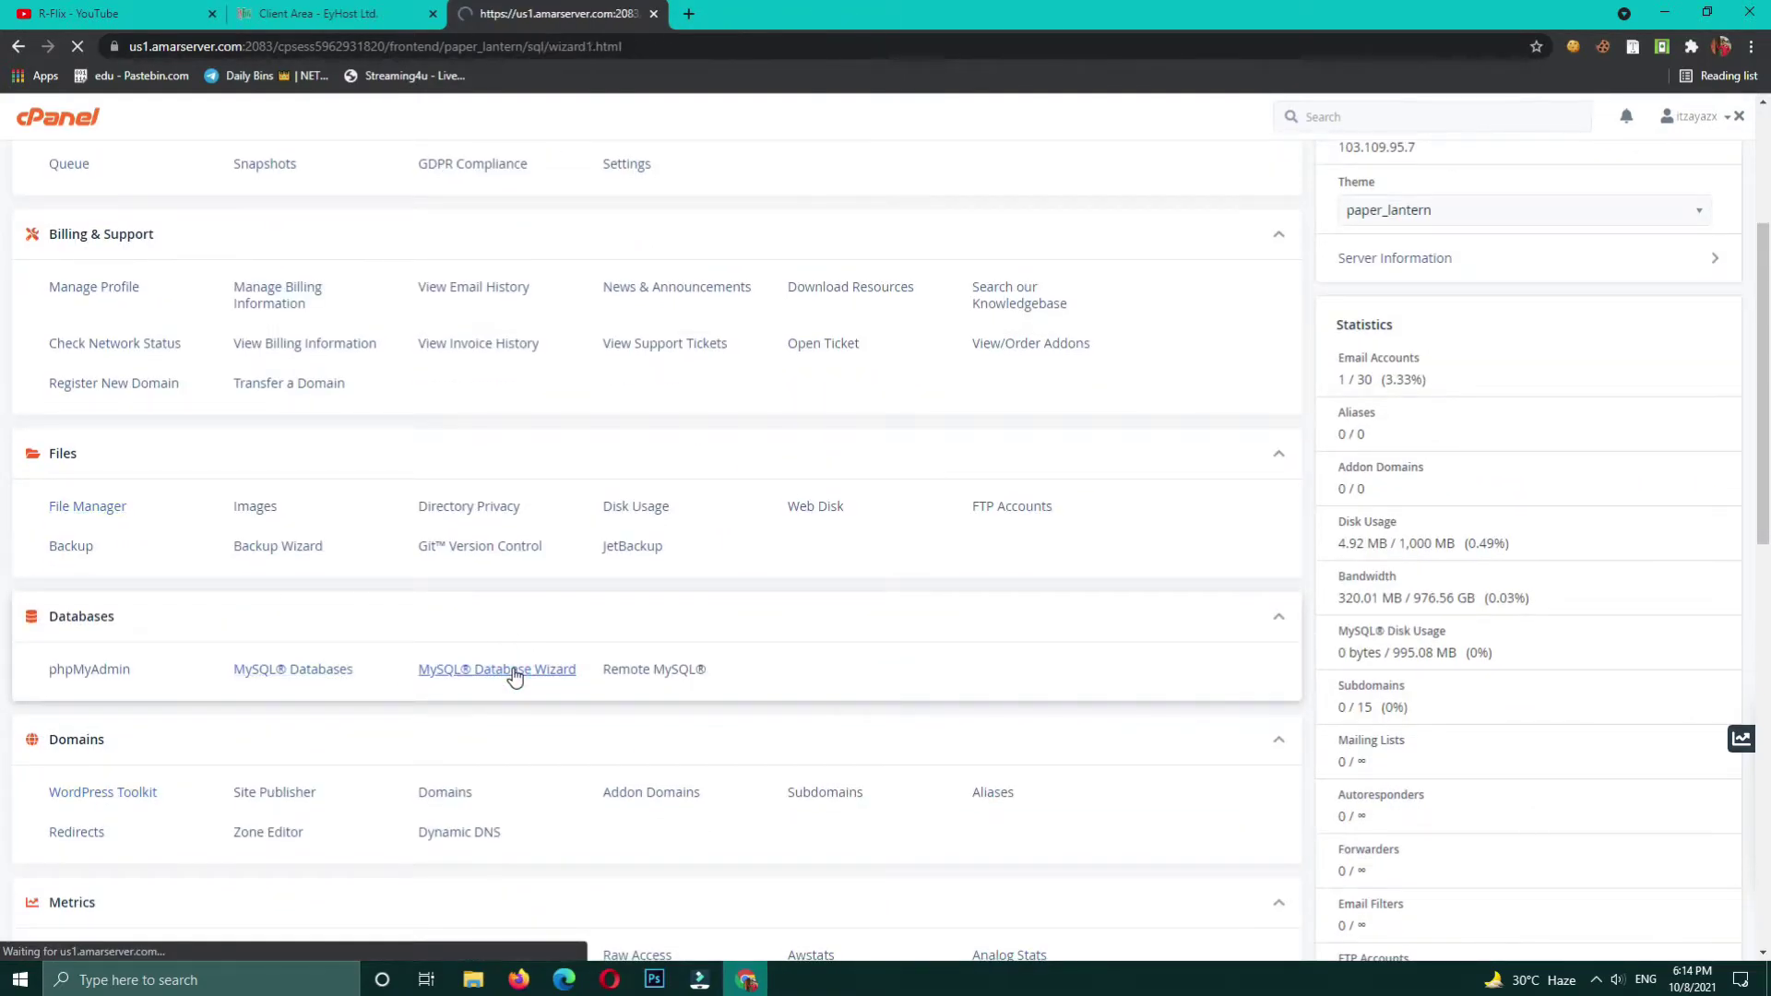
# Step: Open Notepad beside the wizard and start a note for the database info
pyautogui.press('super')
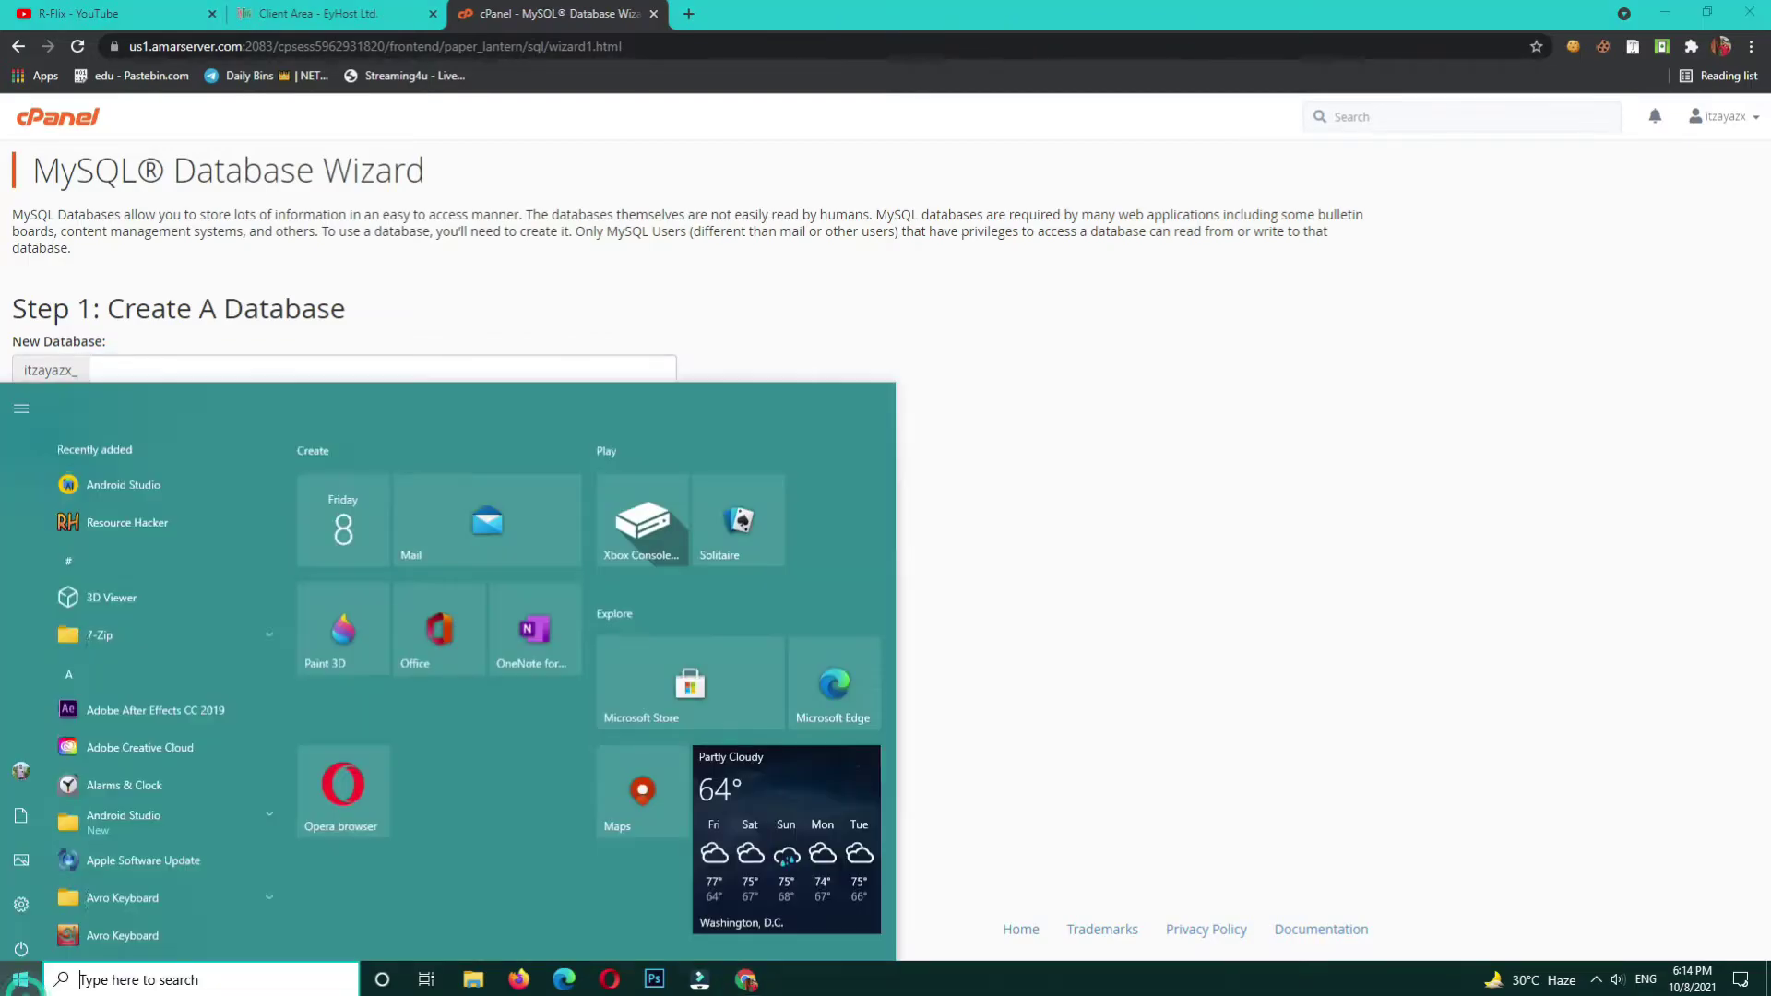
pyautogui.write('not')
pyautogui.press('Return')
pyautogui.moveTo(356, 293); pyautogui.dragTo(782, 344)
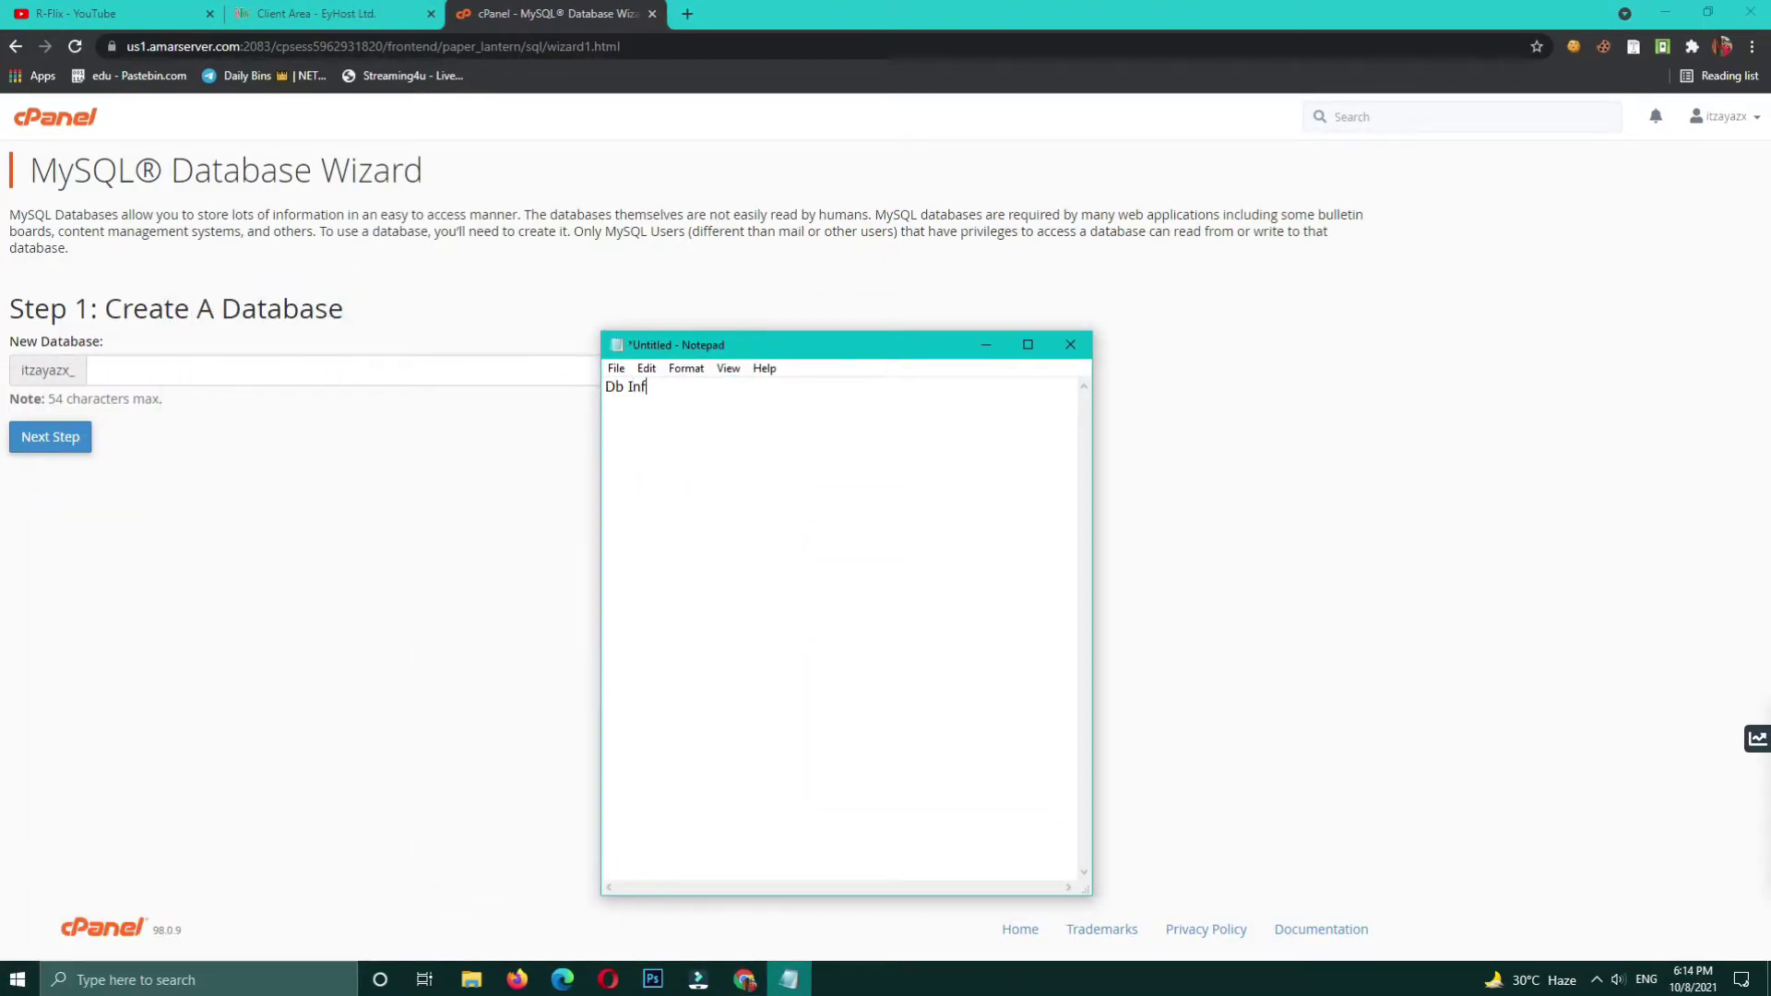
pyautogui.click(455, 490)
# Step: Create a new MySQL database named rflix with the account prefix
pyautogui.click(304, 363)
pyautogui.write('rfl')
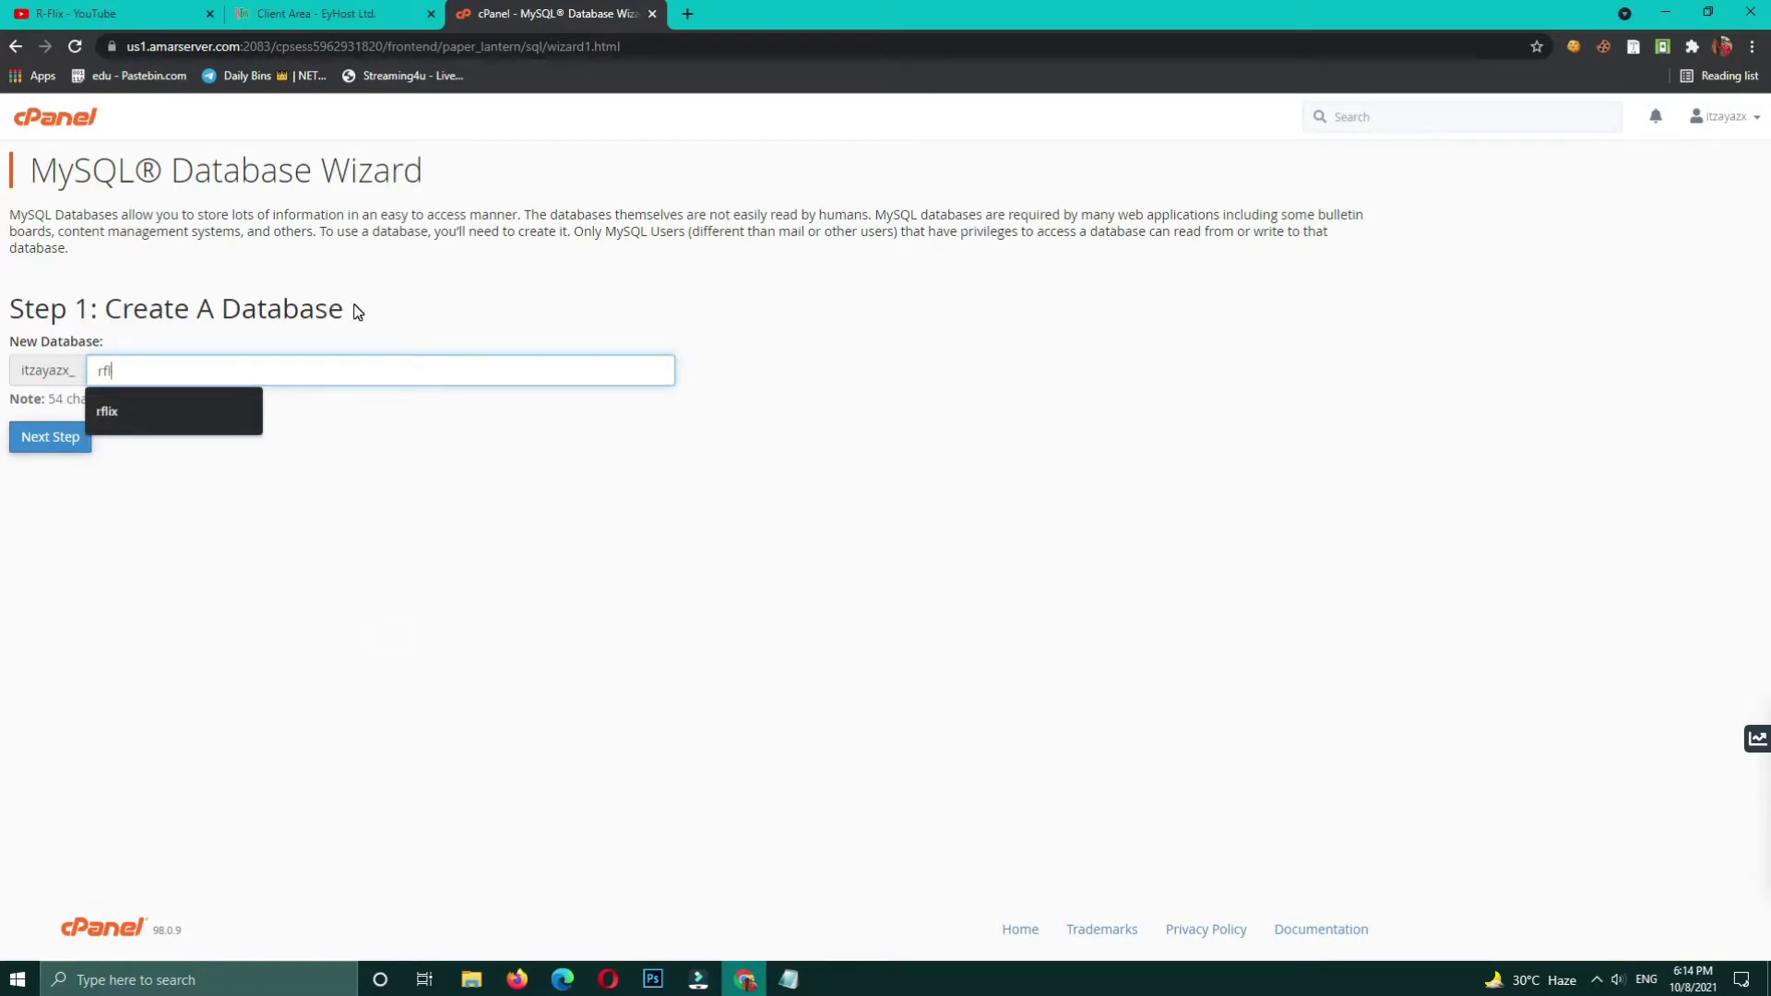
pyautogui.write('ic')
pyautogui.click(25, 446)
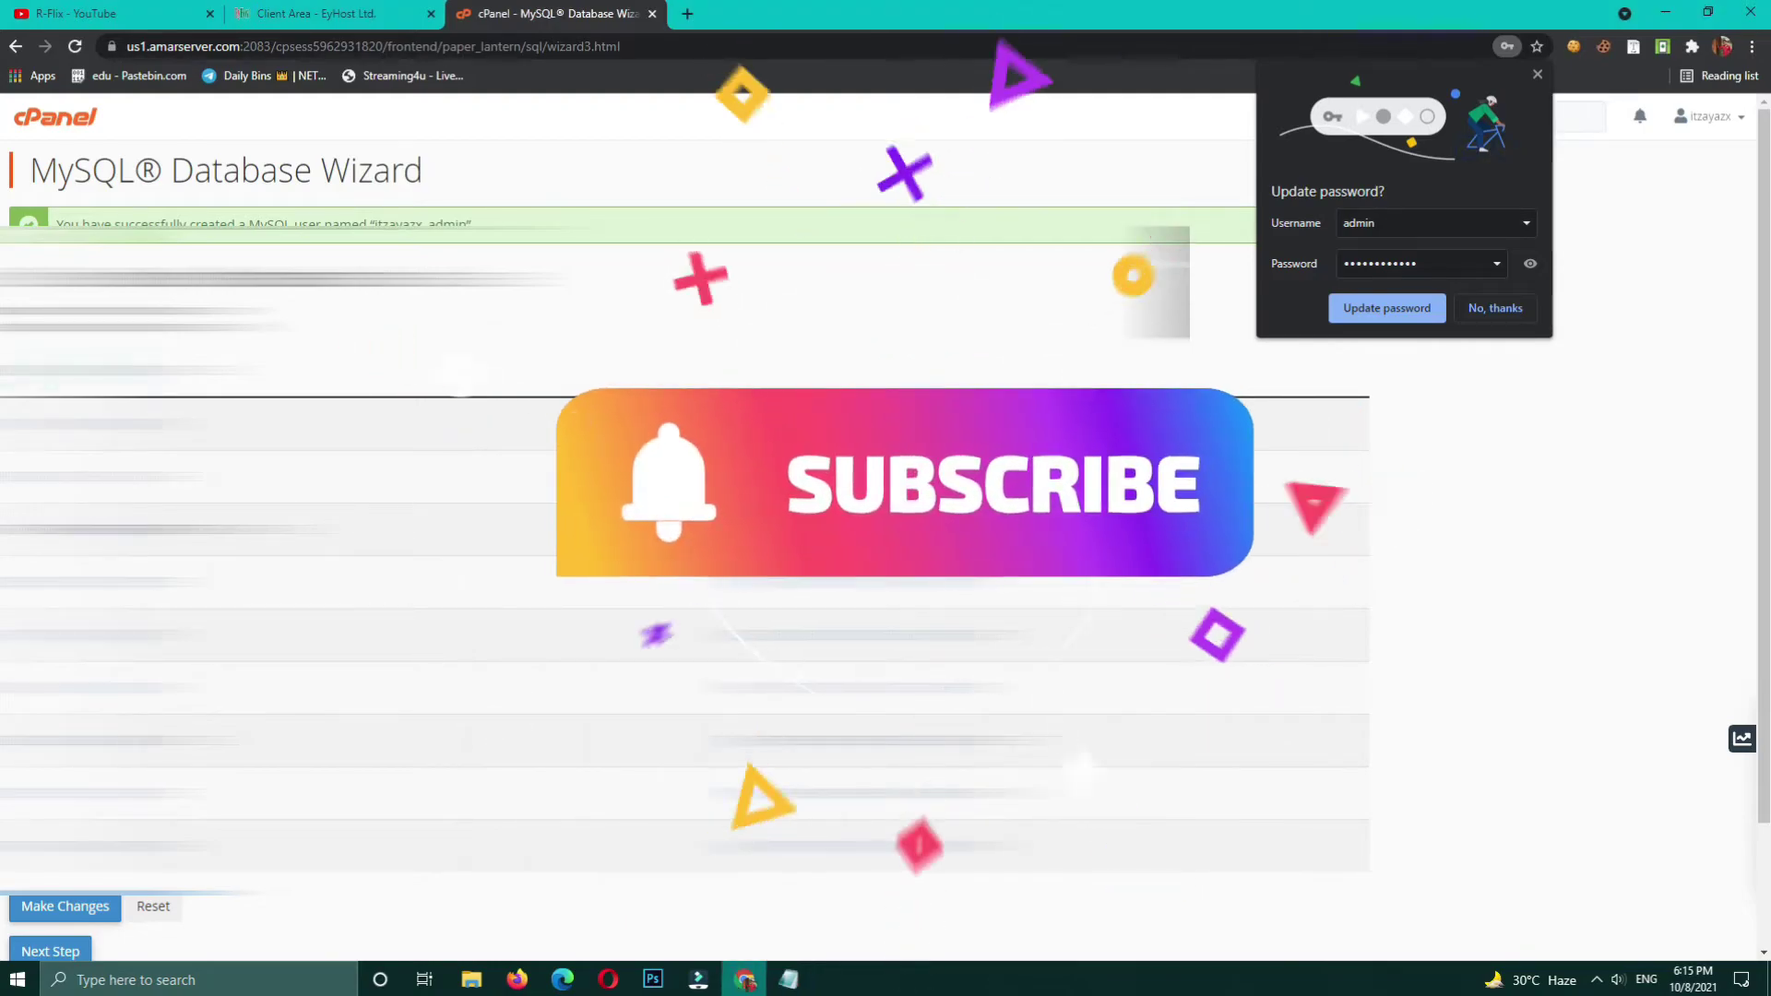
# Step: Save the new database user's privileges, decline the browser's password update and close cPanel
pyautogui.click(70, 908)
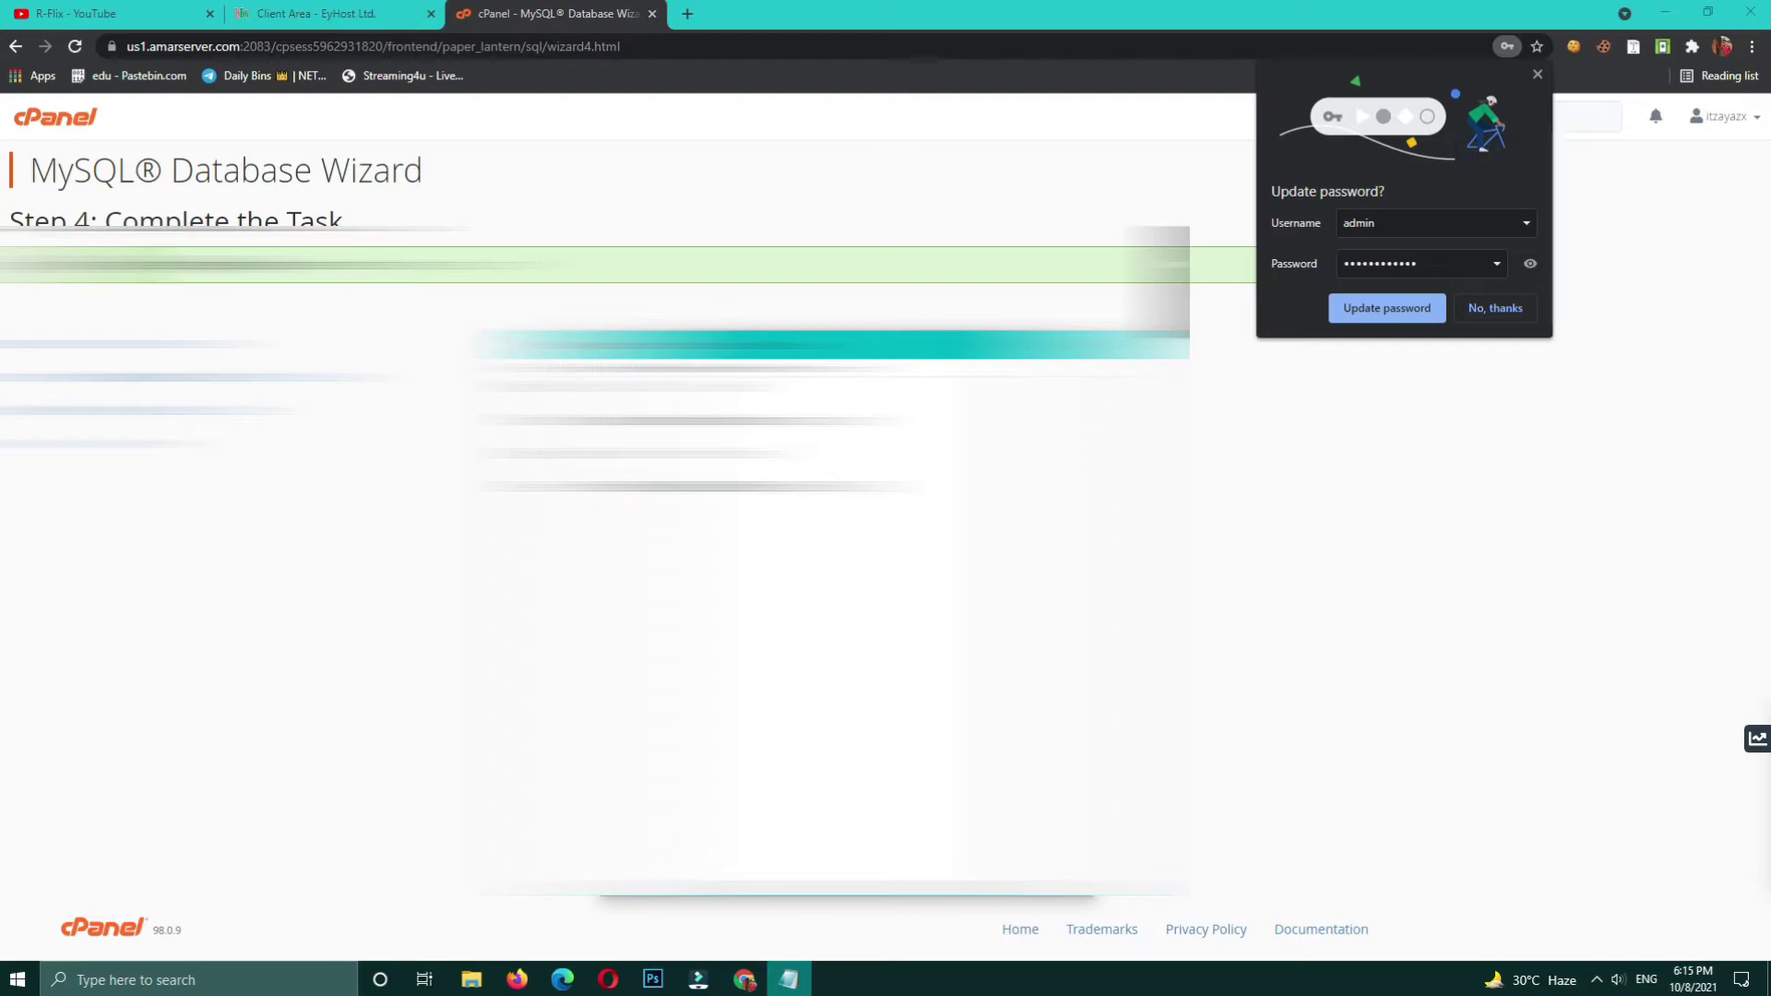
pyautogui.click(1495, 309)
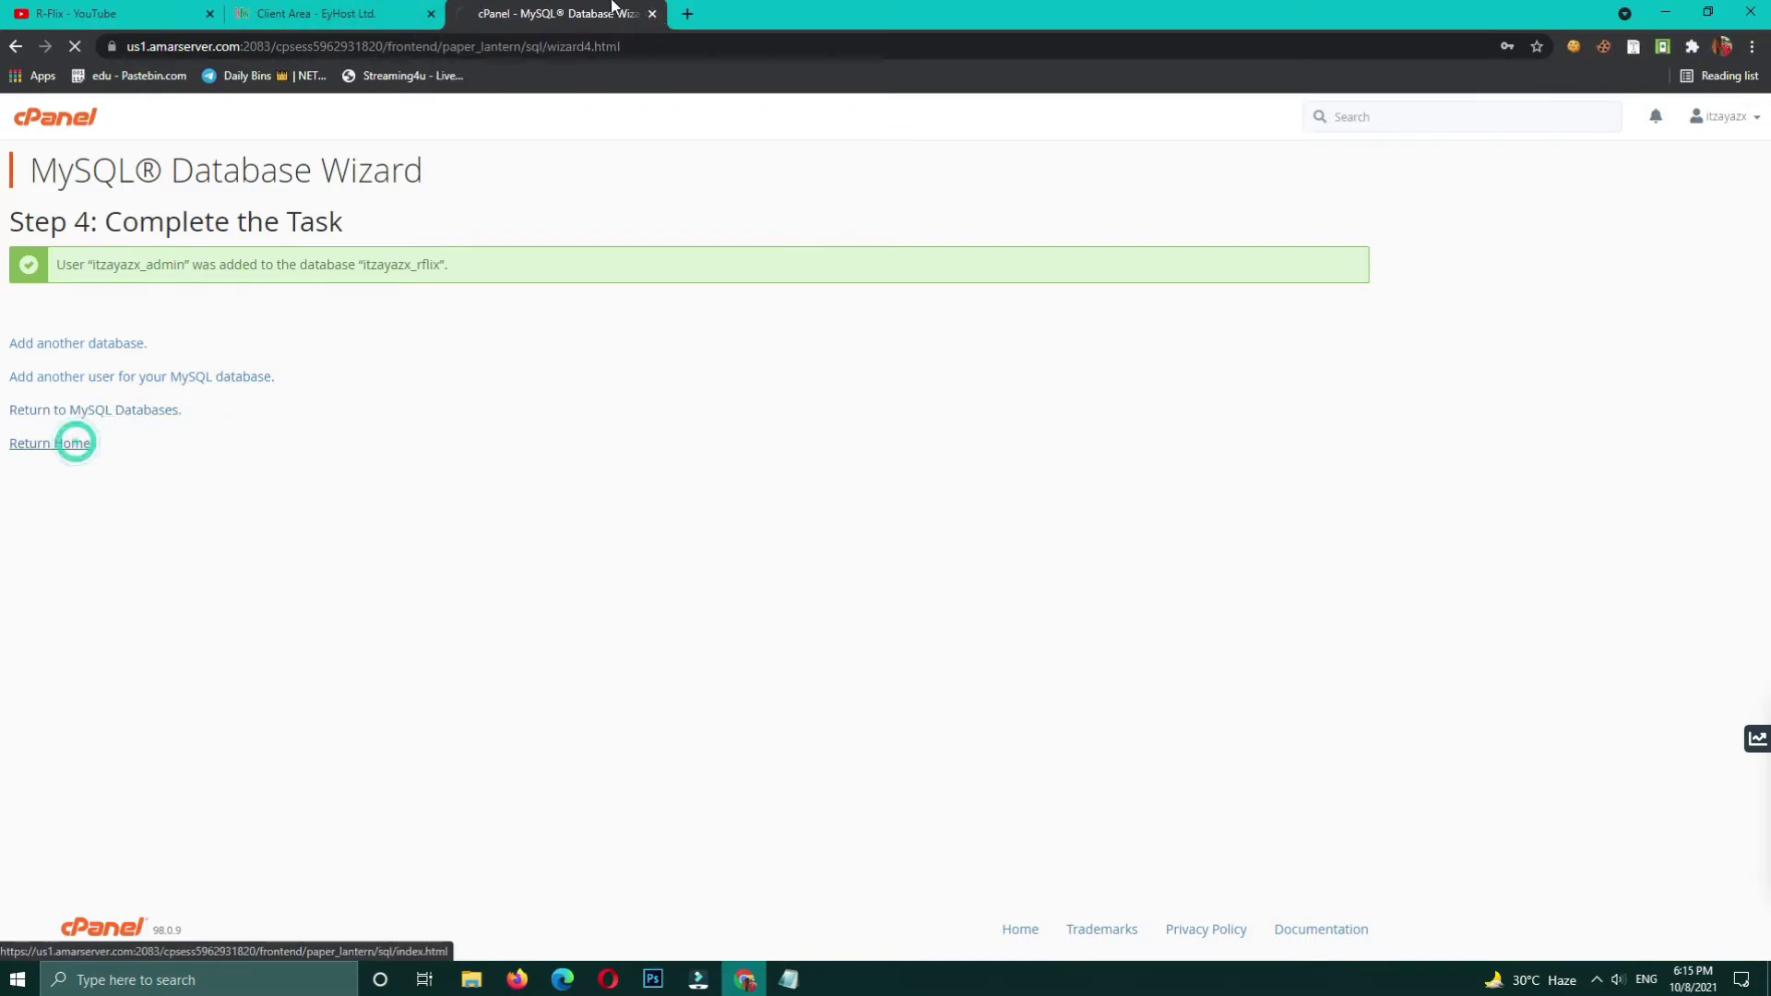
pyautogui.click(652, 13)
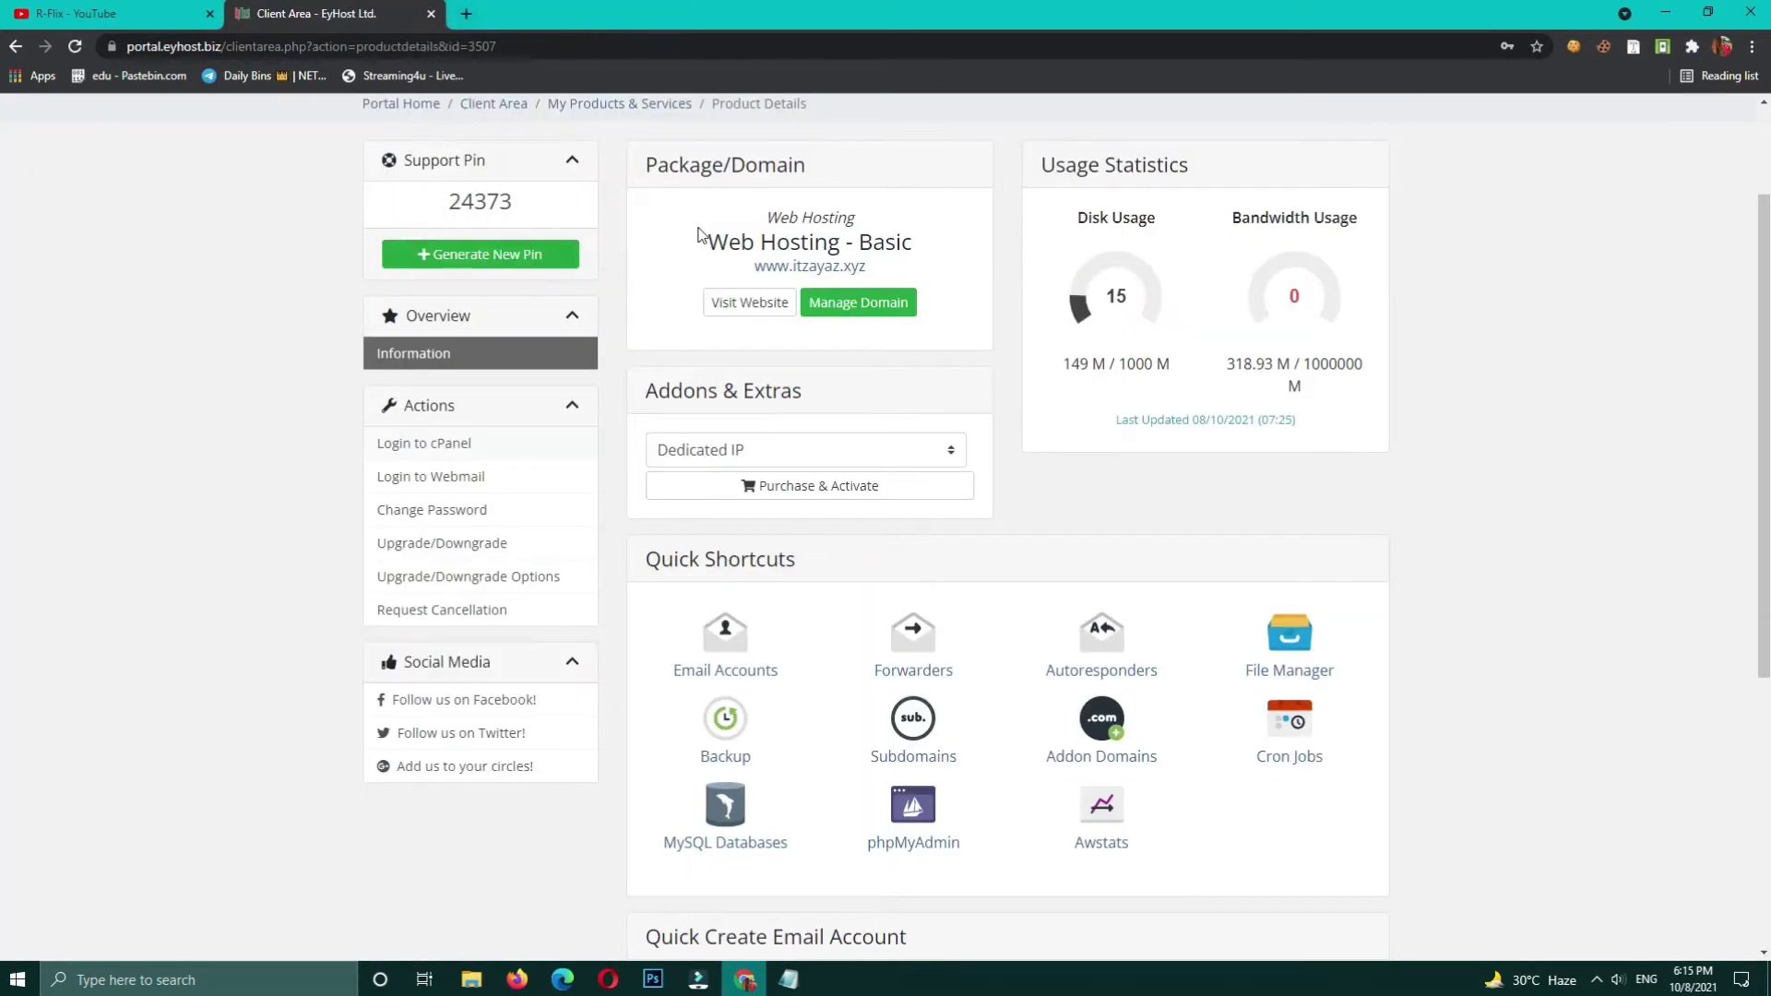
# Step: Open the hosted domain's website and proceed from the OXOO installer's pre-installation check to its configuration page
pyautogui.click(804, 270)
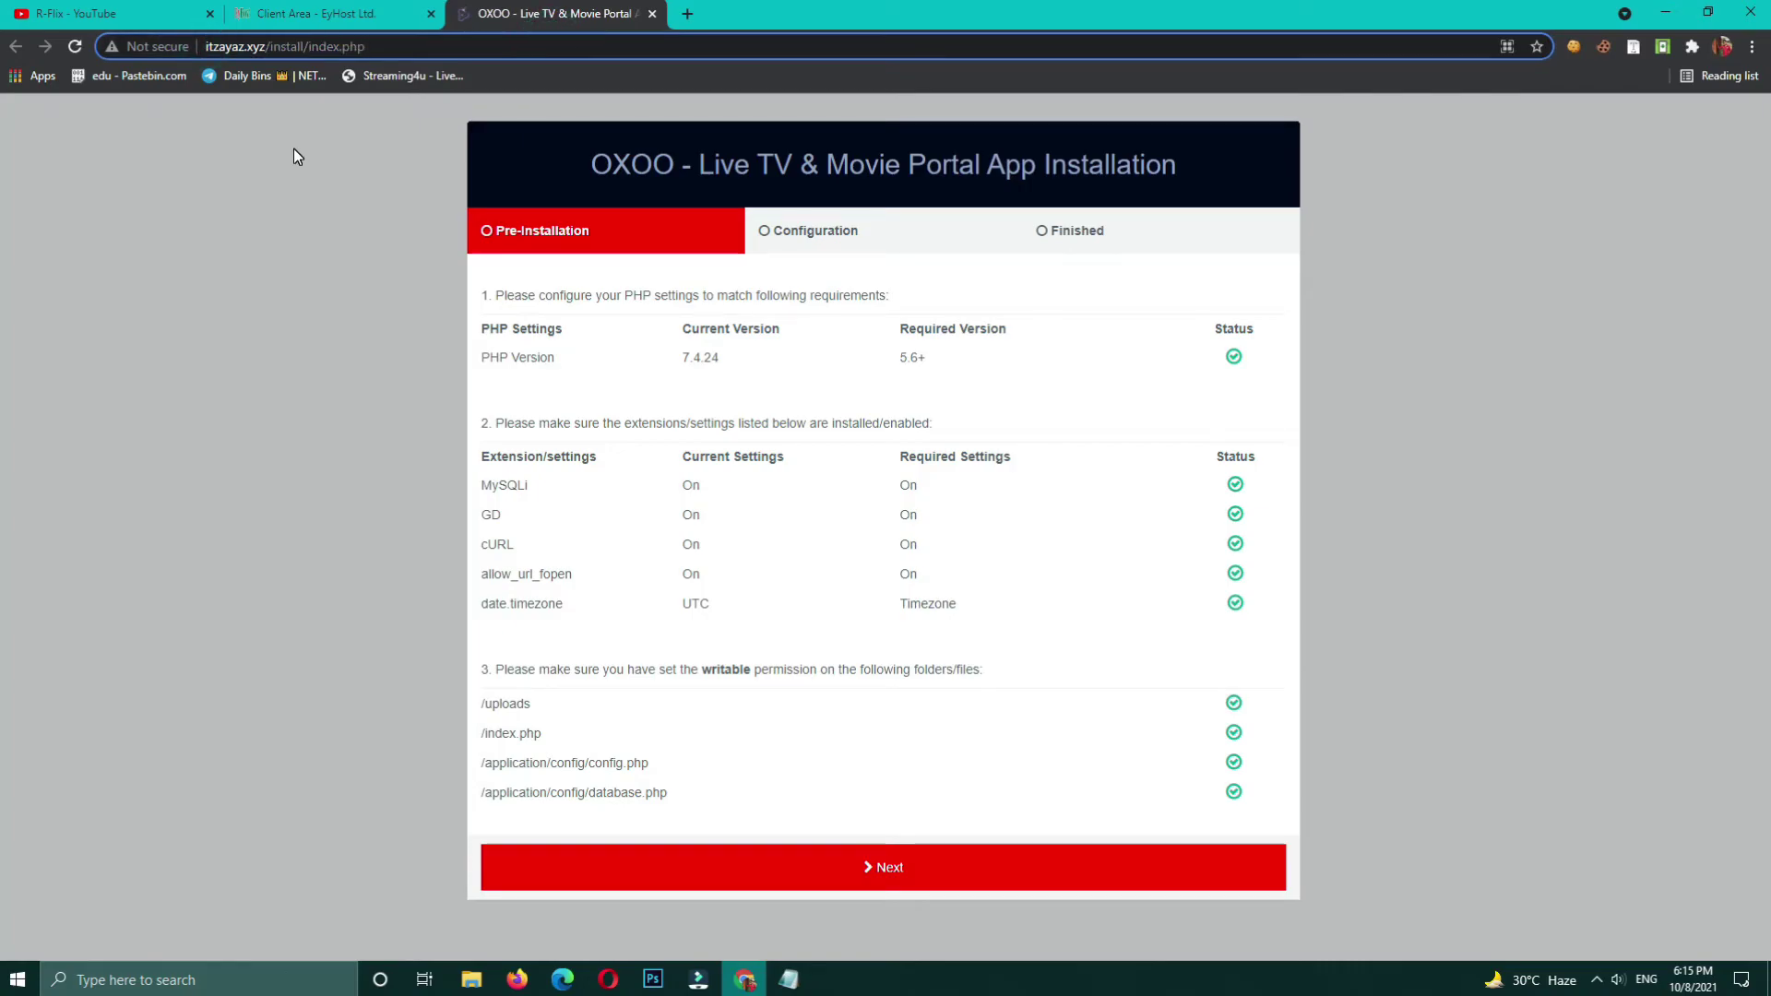
pyautogui.press('Return')
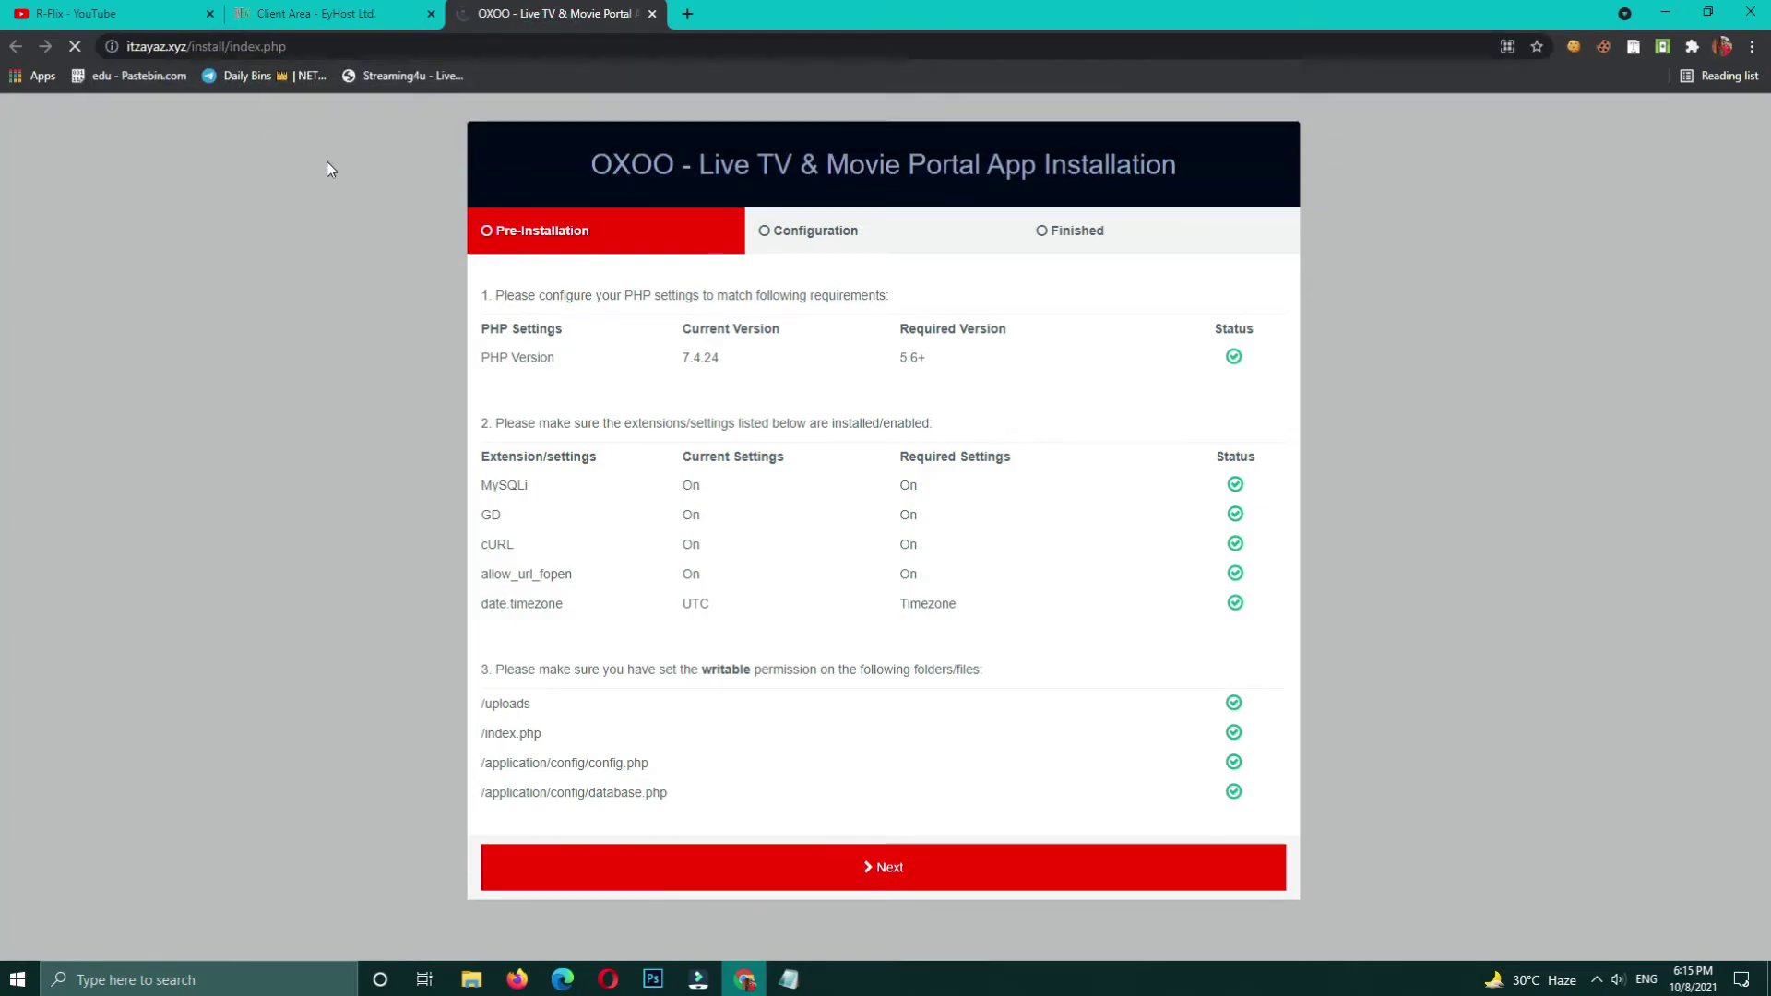
pyautogui.click(884, 874)
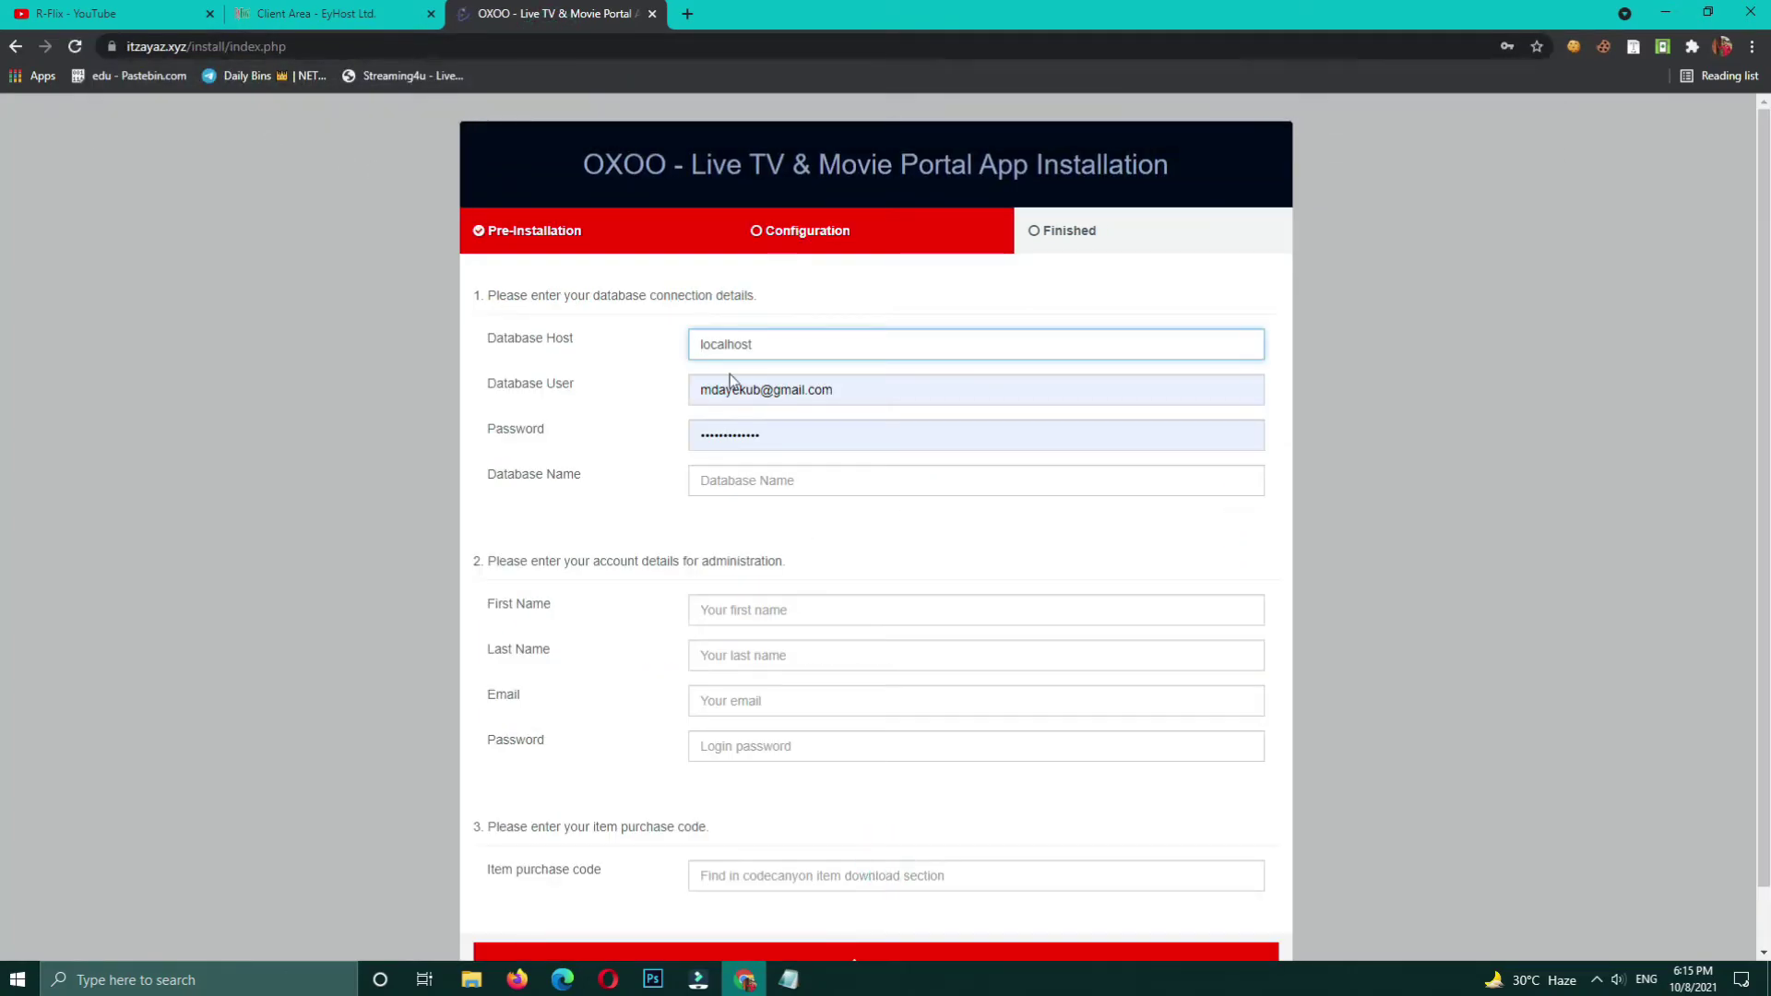
# Step: Clear the autofilled database user and password, and enter the database user name copied from the Notepad note
pyautogui.tripleClick(894, 383)
pyautogui.press('BackSpace')
pyautogui.click(823, 426)
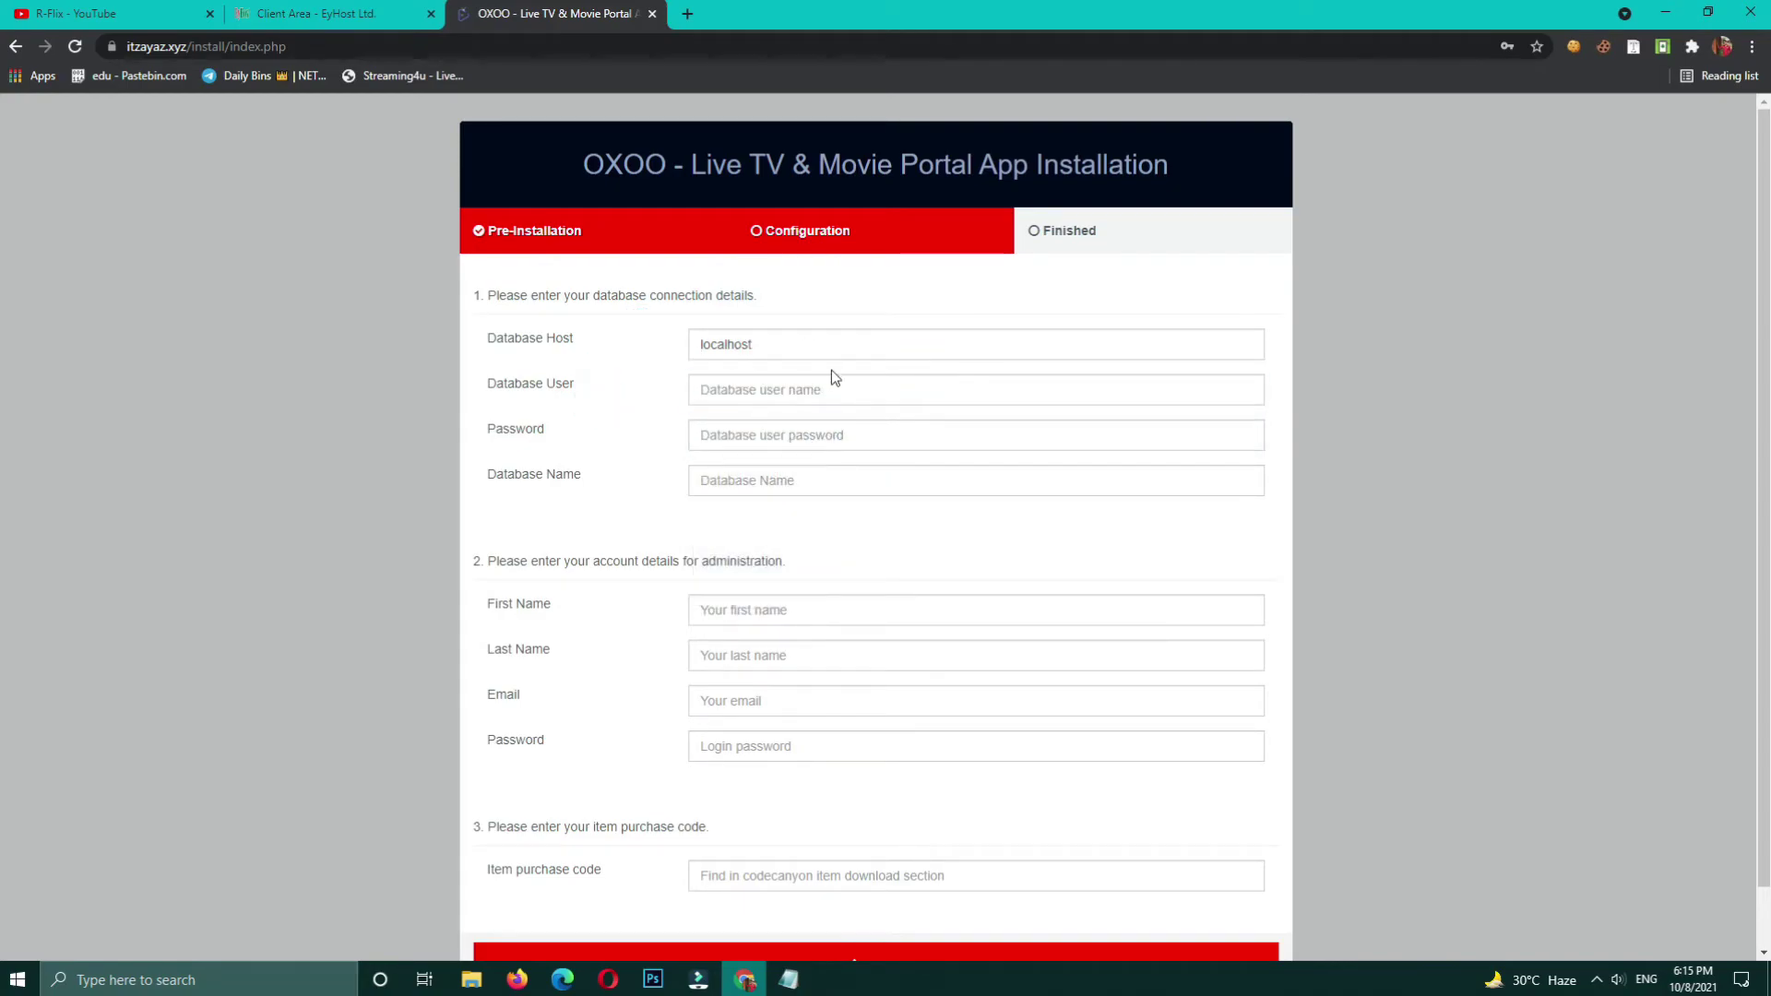
pyautogui.click(789, 980)
pyautogui.moveTo(620, 453); pyautogui.dragTo(913, 453)
pyautogui.click(831, 389)
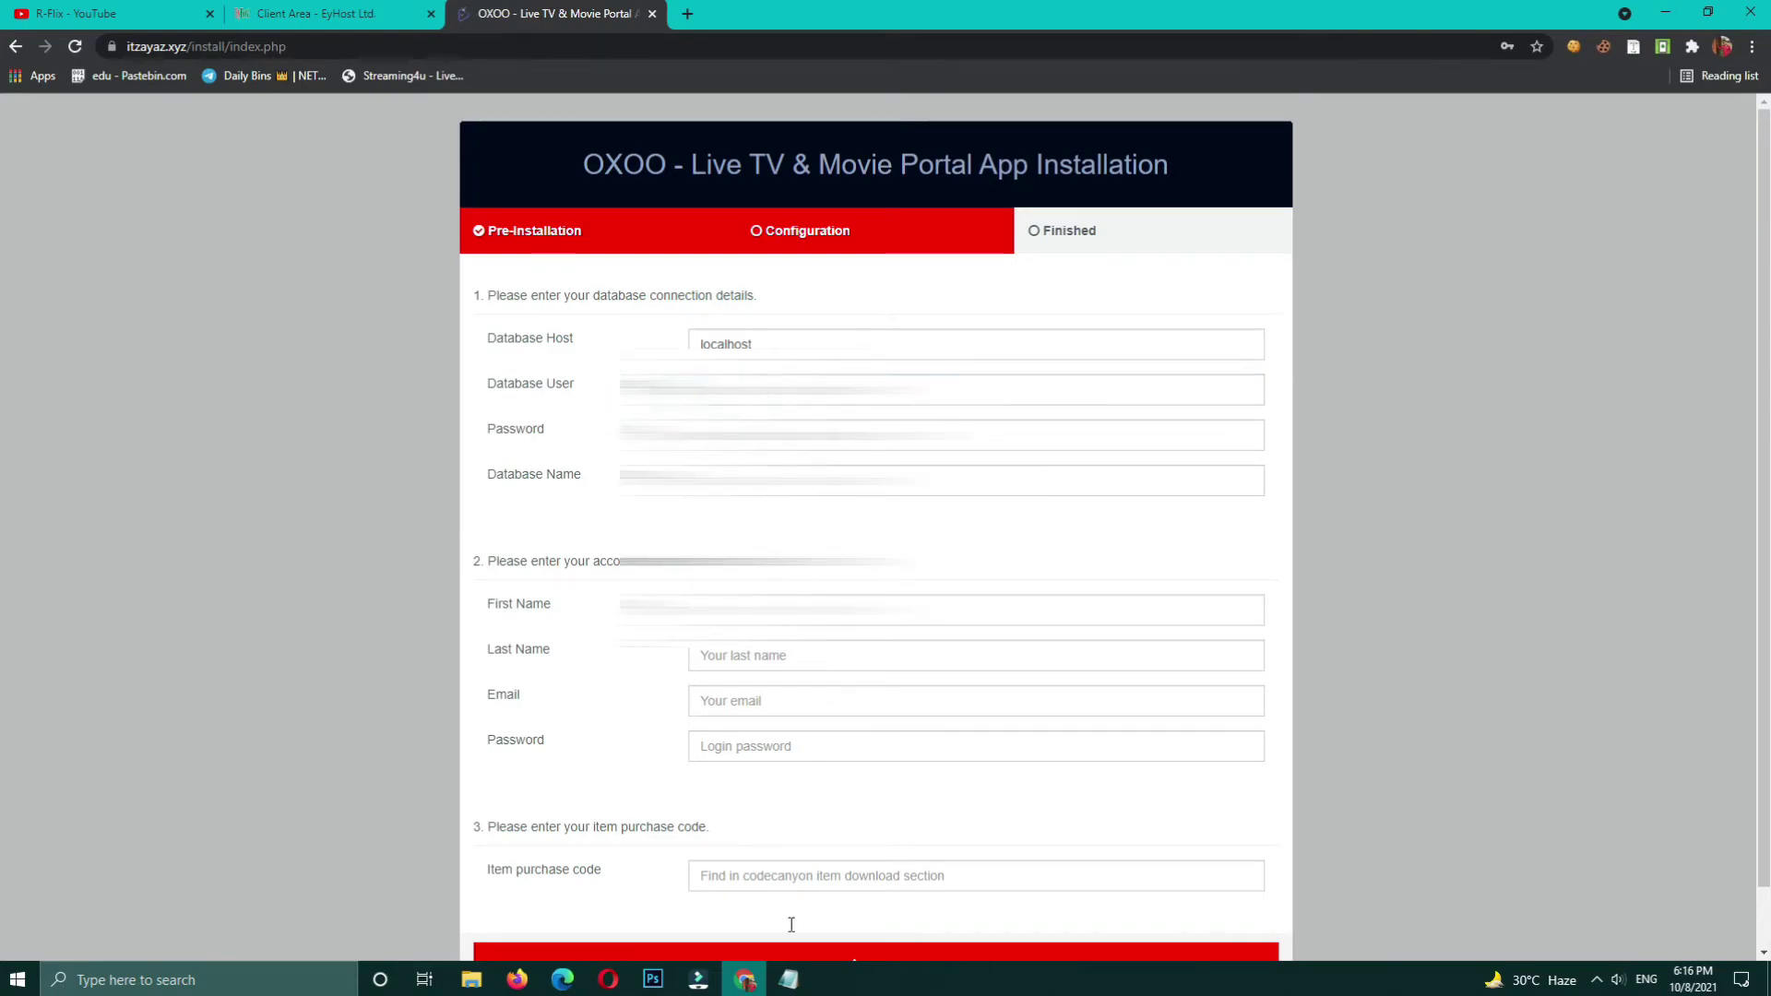
# Step: Copy the database password from the Notepad note into the installer's database password field
pyautogui.click(789, 979)
pyautogui.moveTo(619, 486); pyautogui.dragTo(922, 486)
pyautogui.click(280, 479)
pyautogui.click(701, 434)
pyautogui.hotkey('ctrl', 'v')
# Step: Copy the database name from the Notepad note into the installer's Database Name field
pyautogui.click(789, 980)
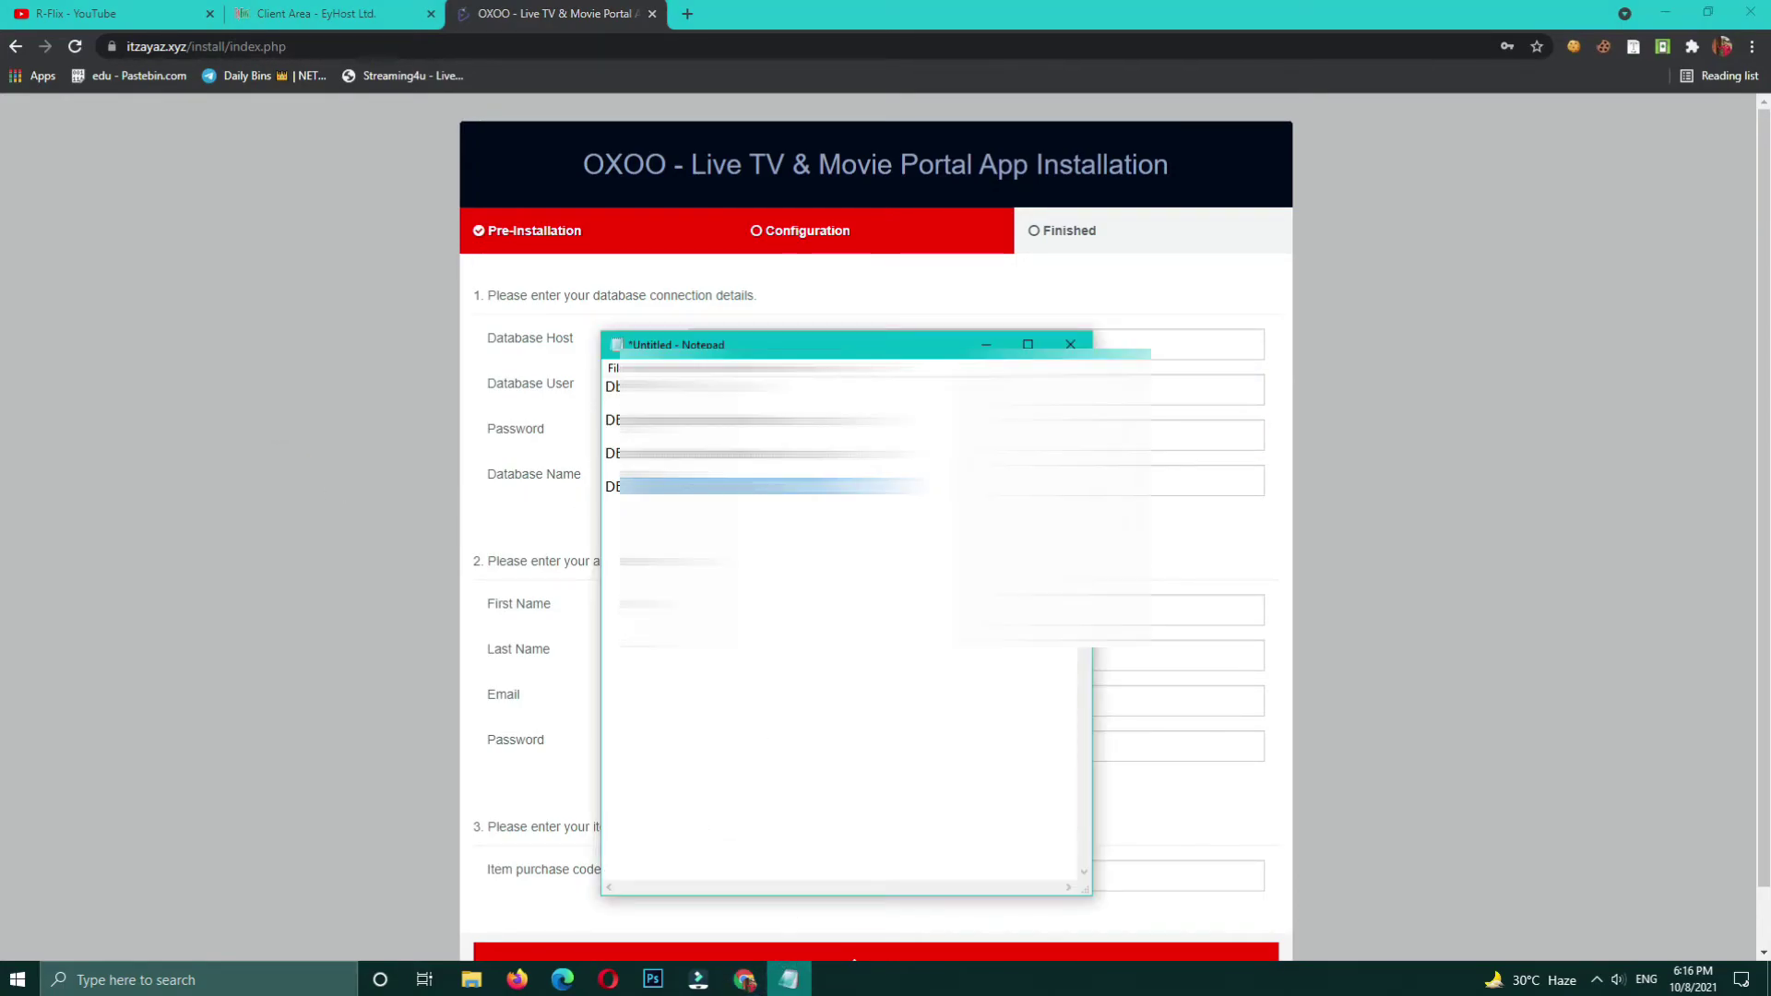
pyautogui.click(538, 483)
pyautogui.click(620, 489)
pyautogui.hotkey('ctrl', 'v')
# Step: Fill in the administrator's first name, last name, email and login password using the saved browser entries
pyautogui.click(749, 612)
pyautogui.click(764, 662)
pyautogui.click(774, 741)
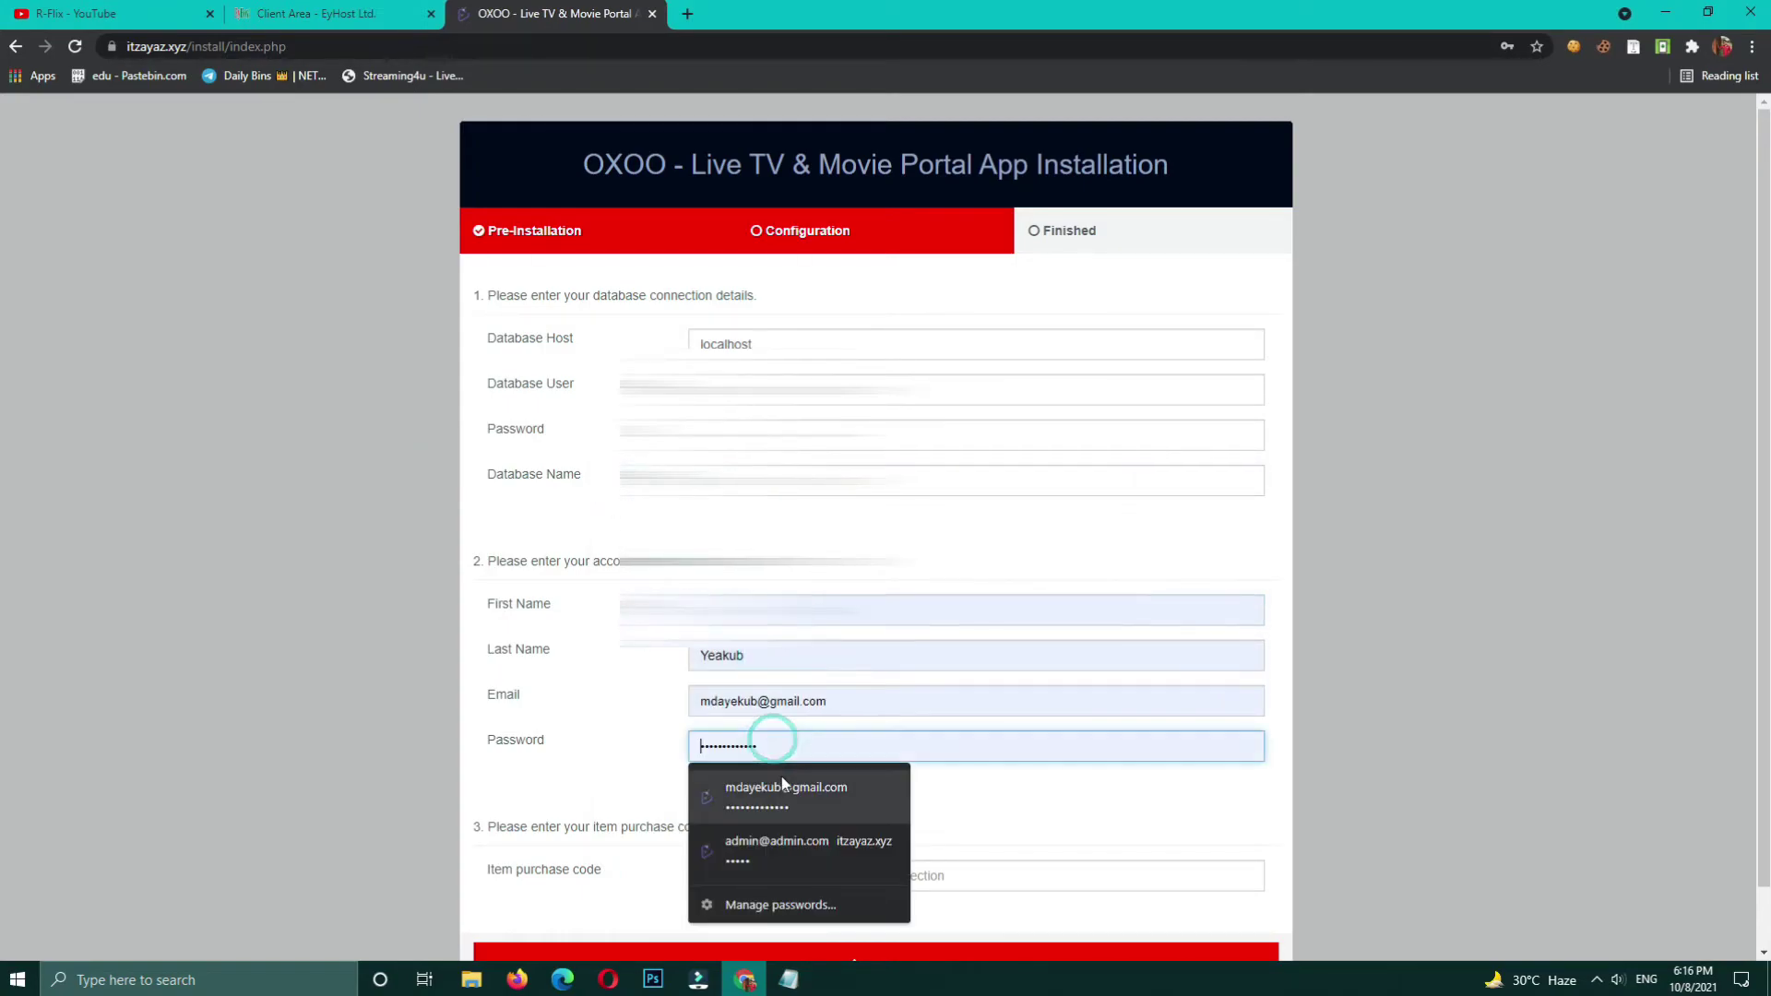
pyautogui.click(780, 787)
# Step: Go to the item purchase code field and submit the configuration form to run the installation
pyautogui.scroll(-2, 766, 802)
pyautogui.click(814, 811)
pyautogui.click(816, 770)
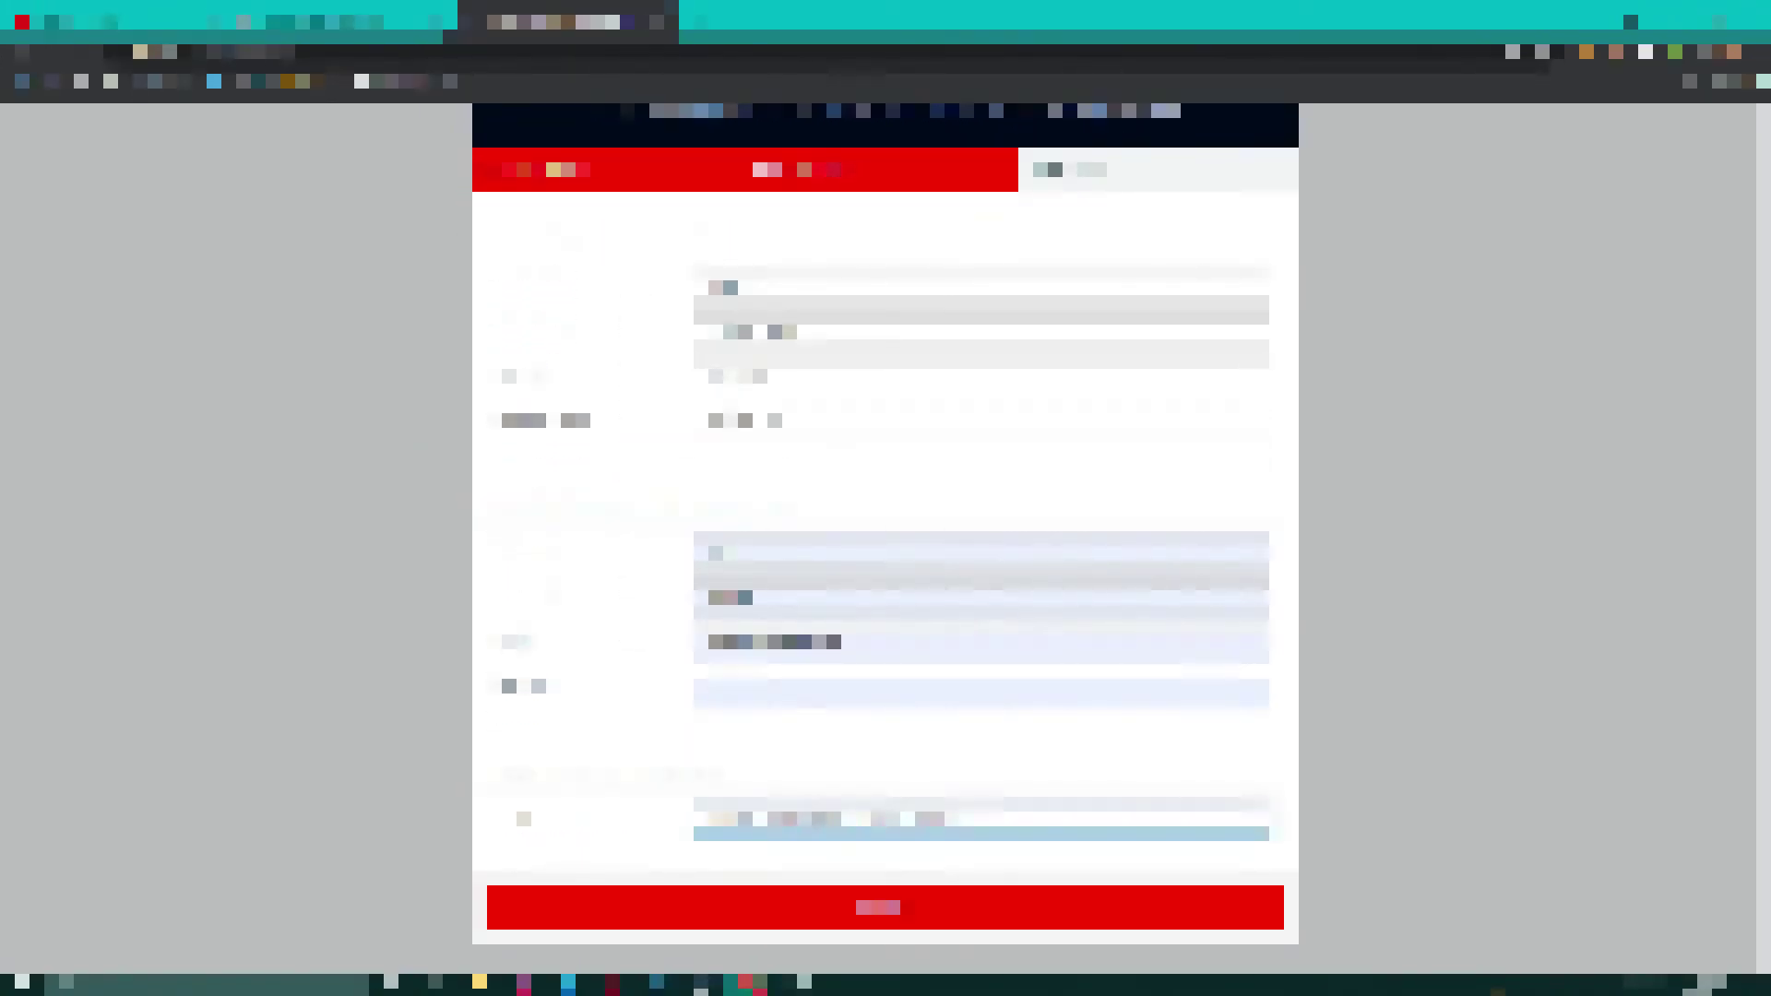
pyautogui.click(886, 908)
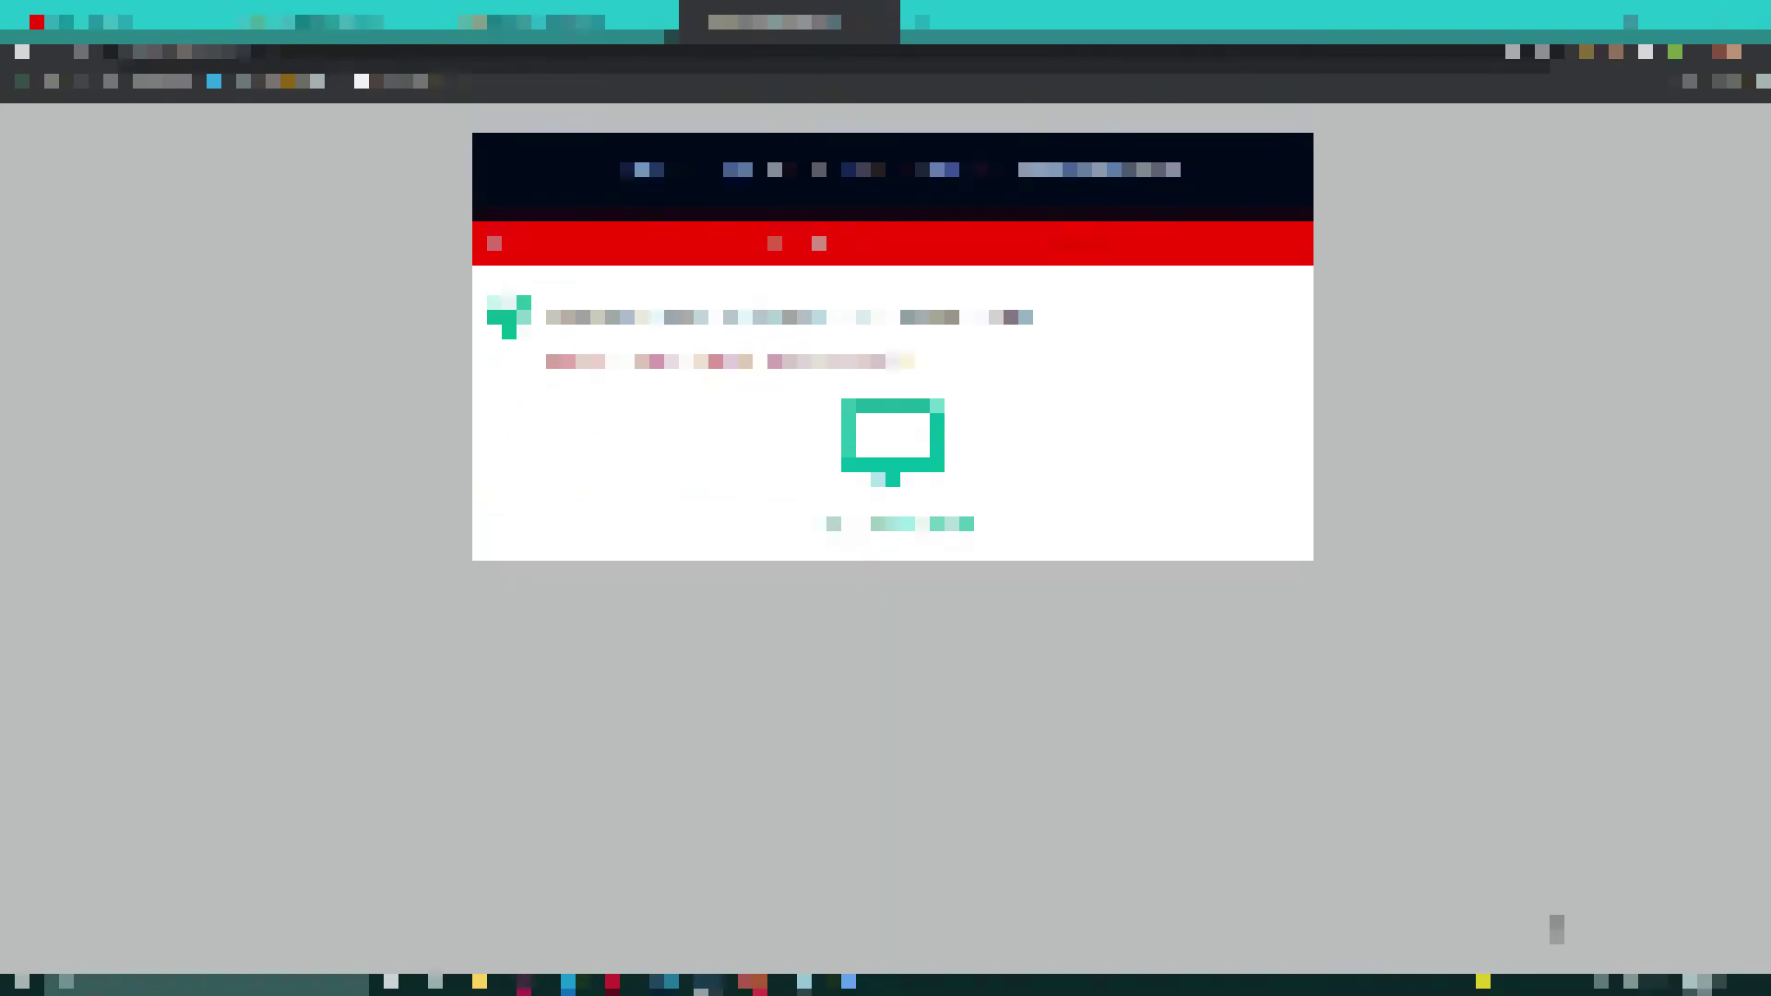
pyautogui.click(1574, 980)
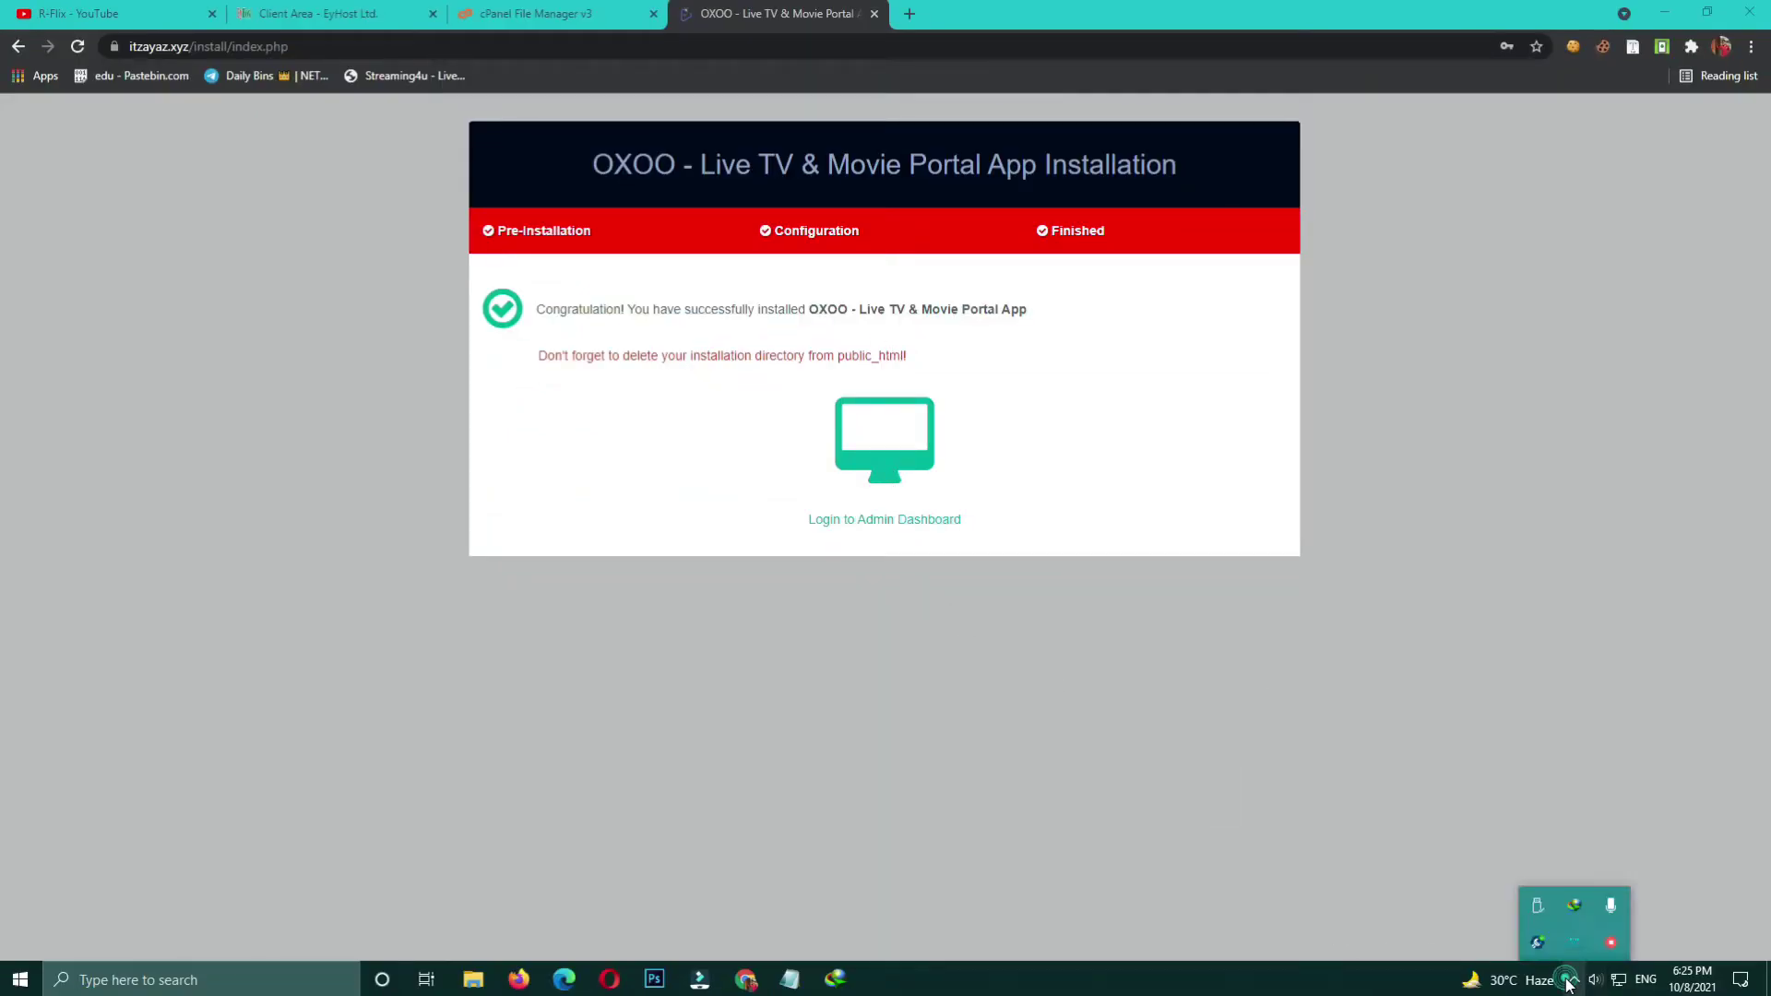
pyautogui.click(1575, 983)
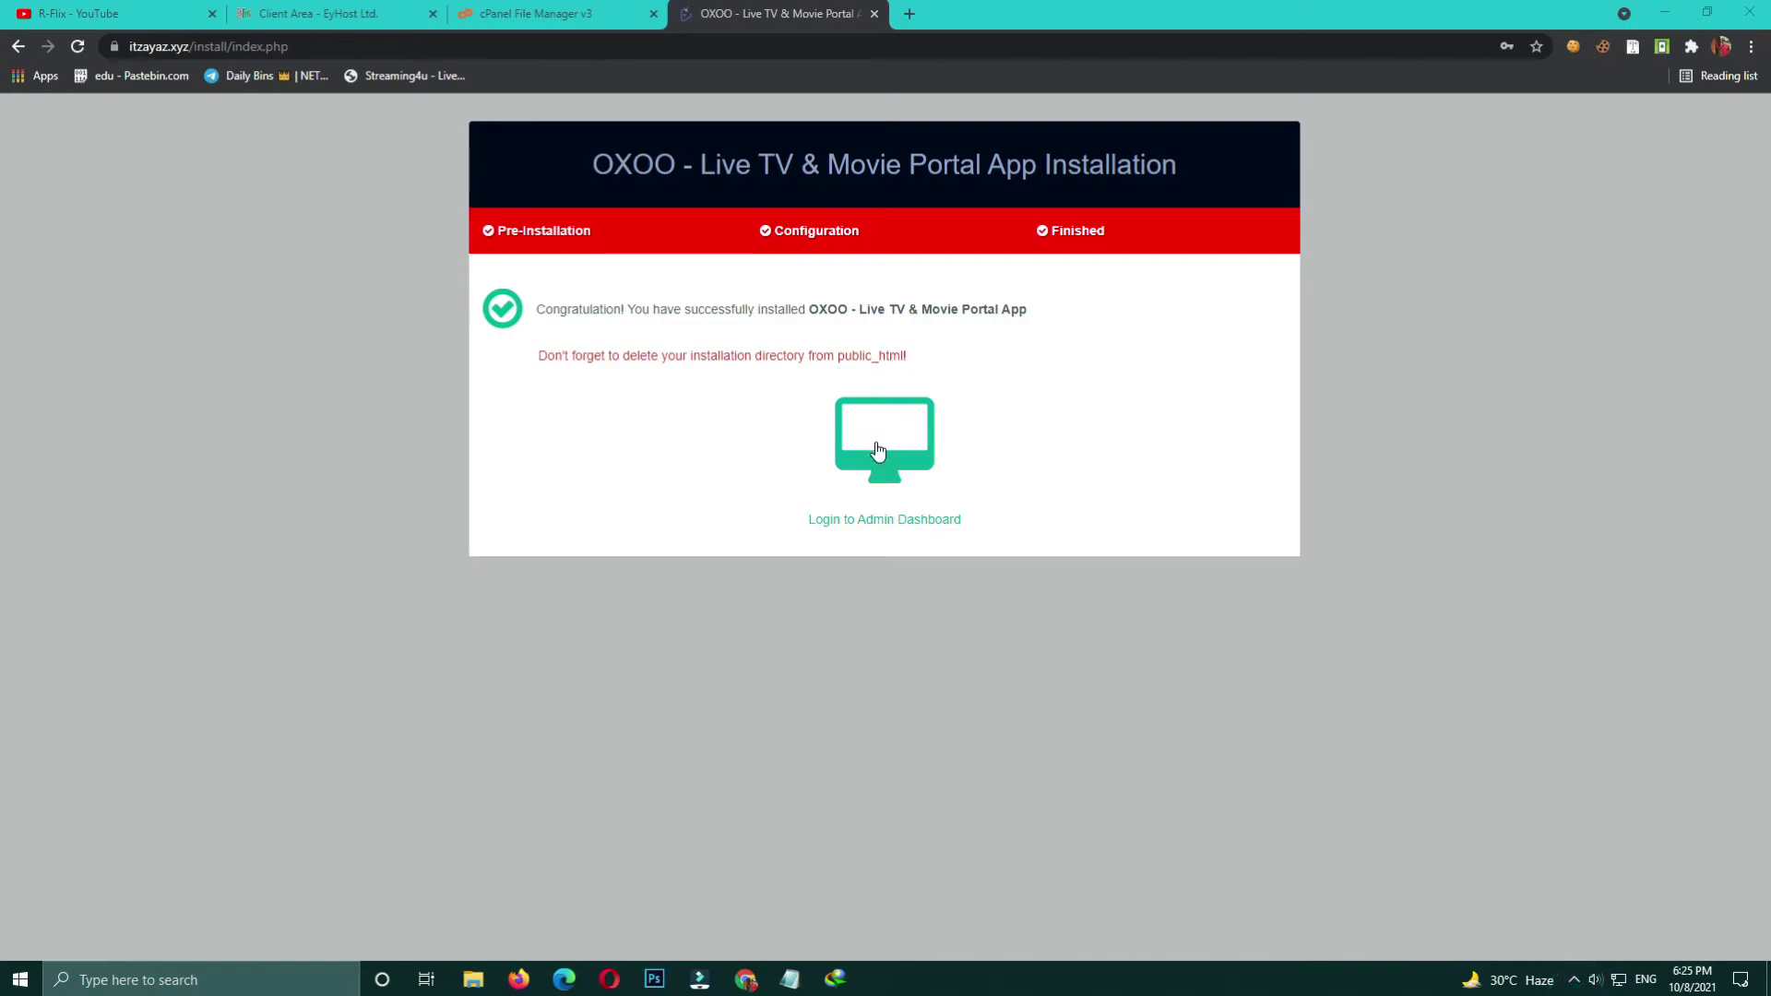
# Step: Open the admin dashboard login from the installer's finished page and sign in with the prefilled credentials
pyautogui.click(893, 484)
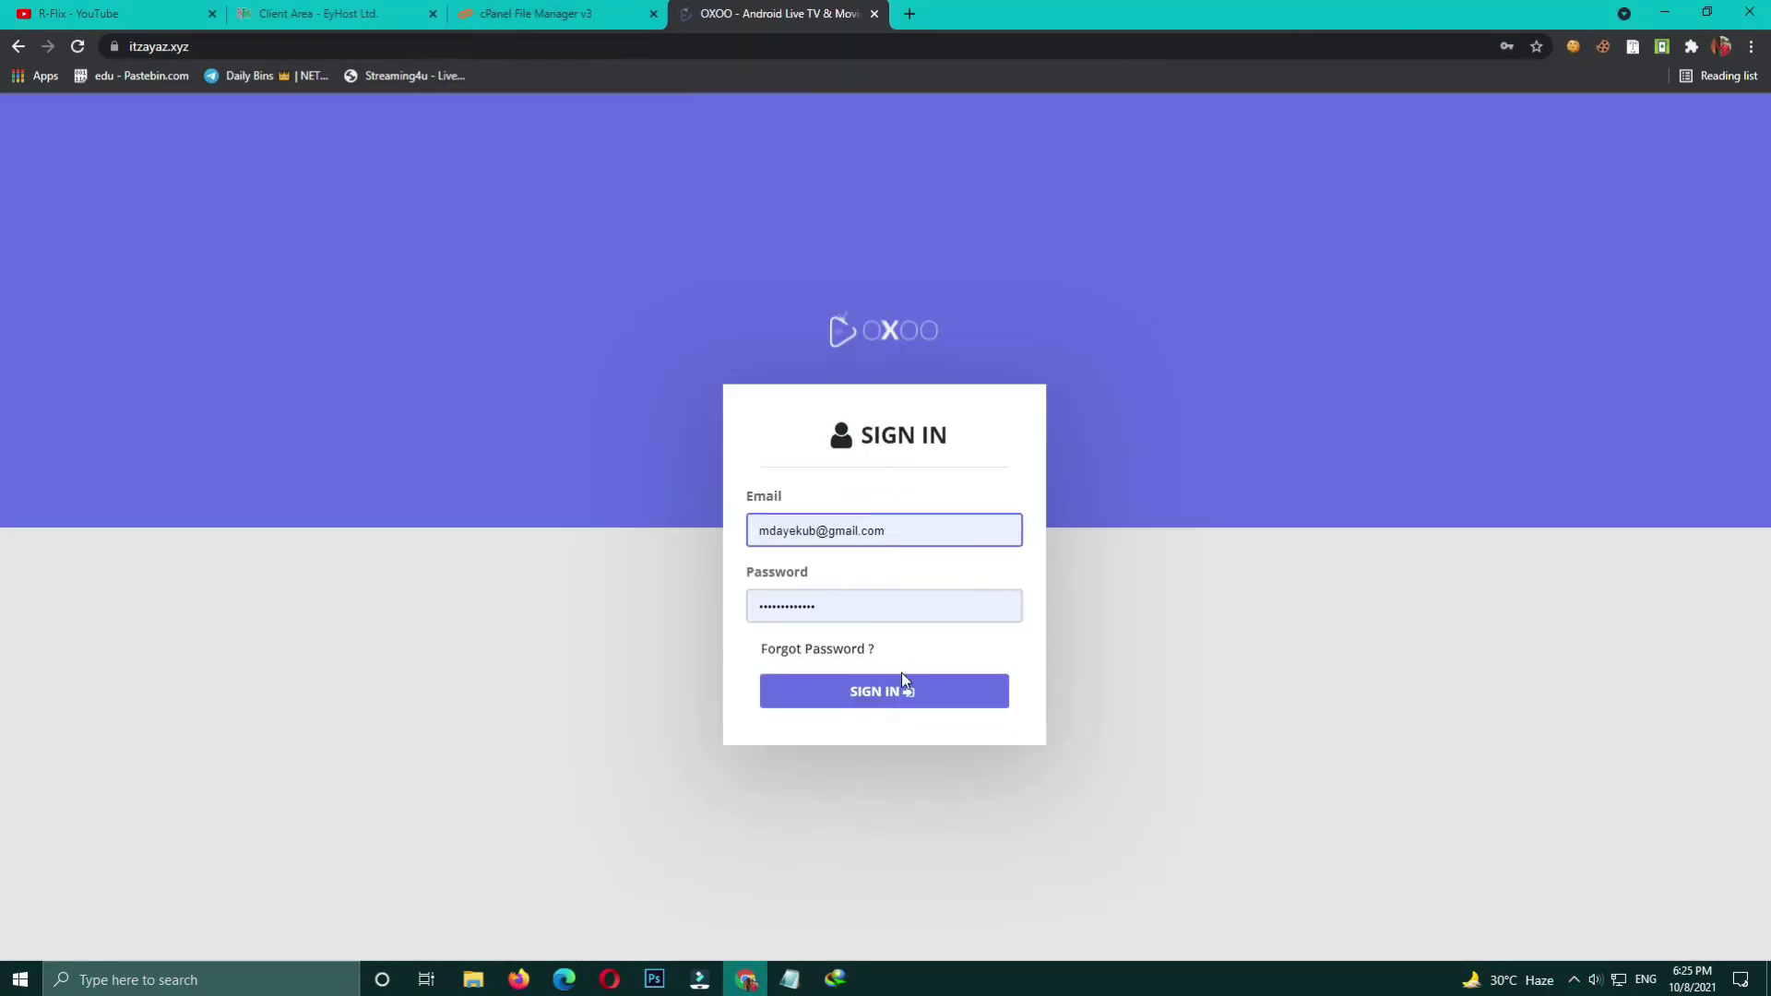
pyautogui.click(894, 693)
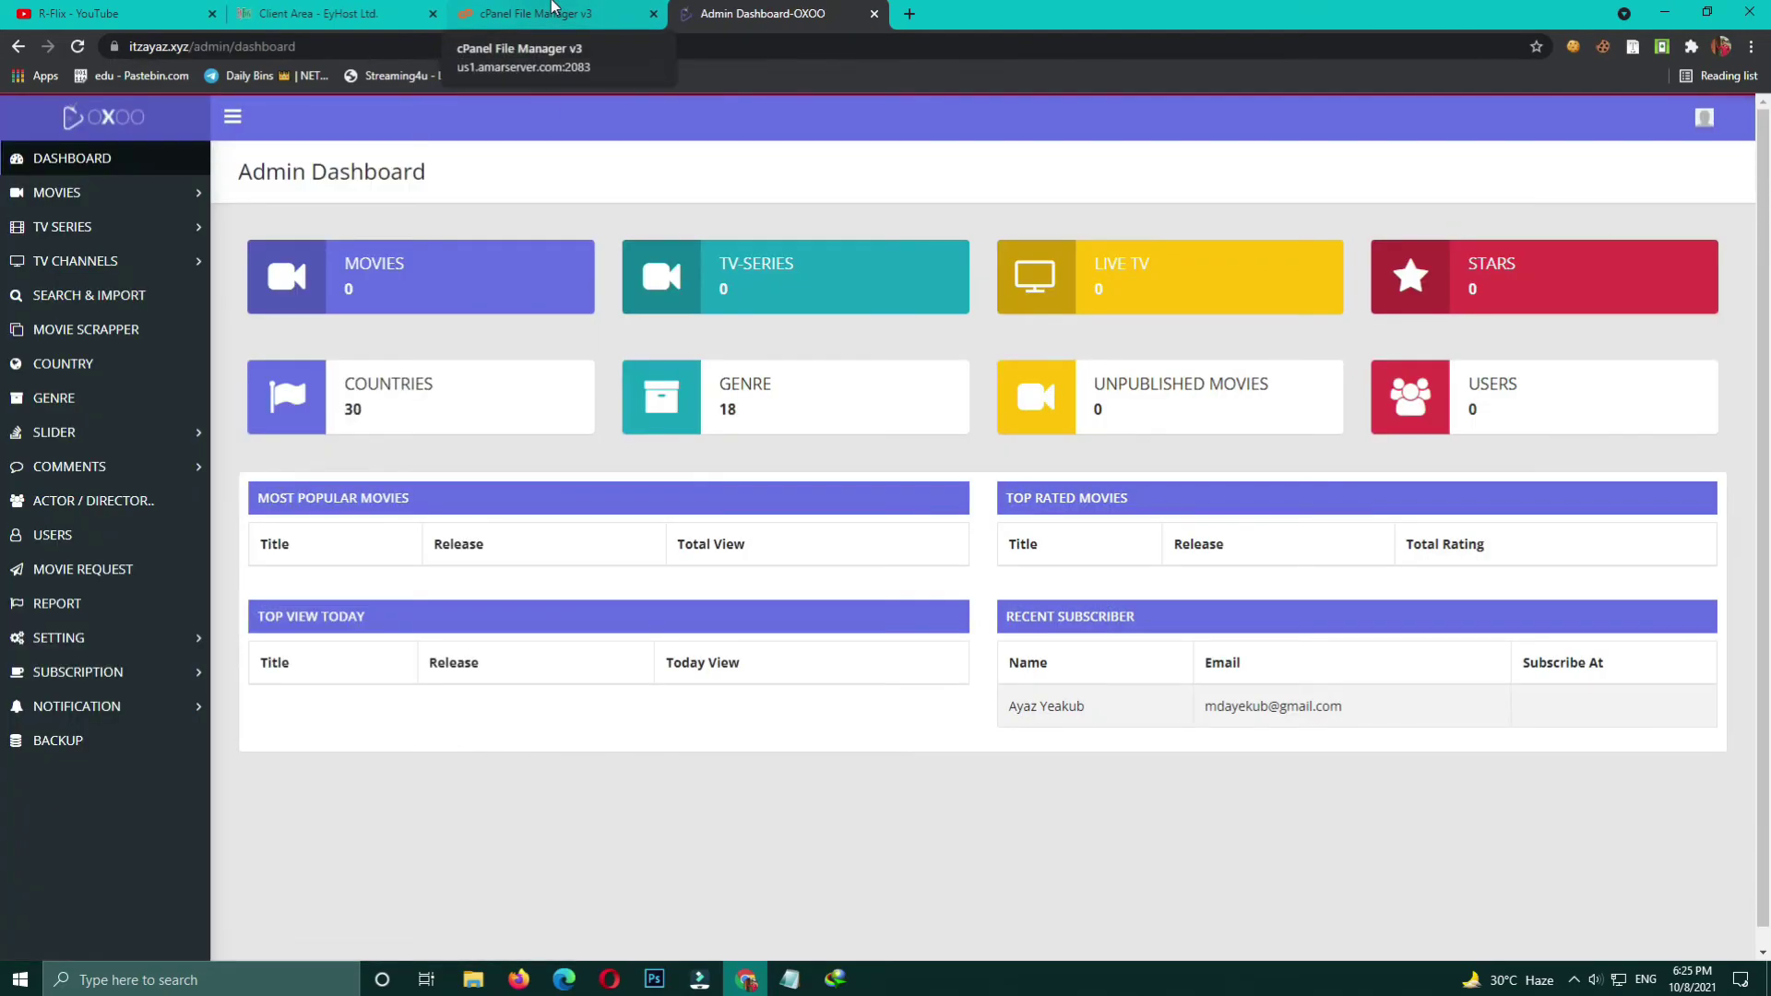
# Step: Switch to cPanel File Manager, leave the install folder and open public_html
pyautogui.click(503, 7)
pyautogui.rightClick(520, 513)
pyautogui.click(505, 568)
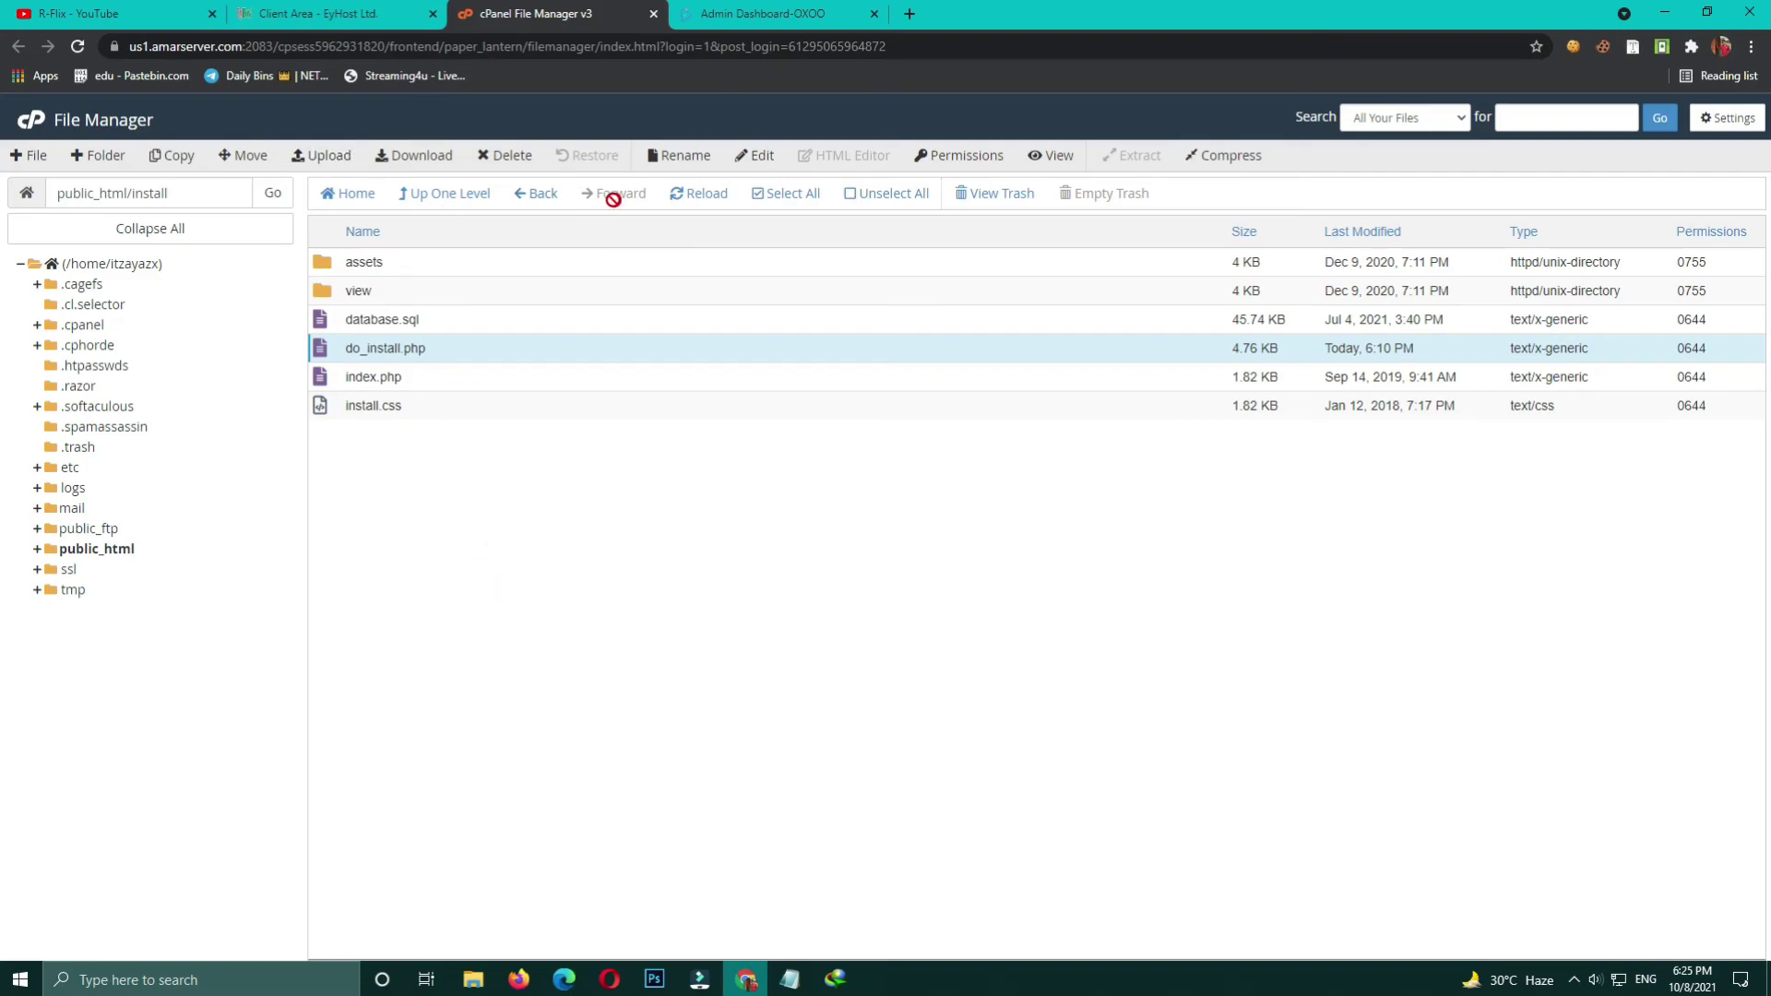
pyautogui.click(532, 197)
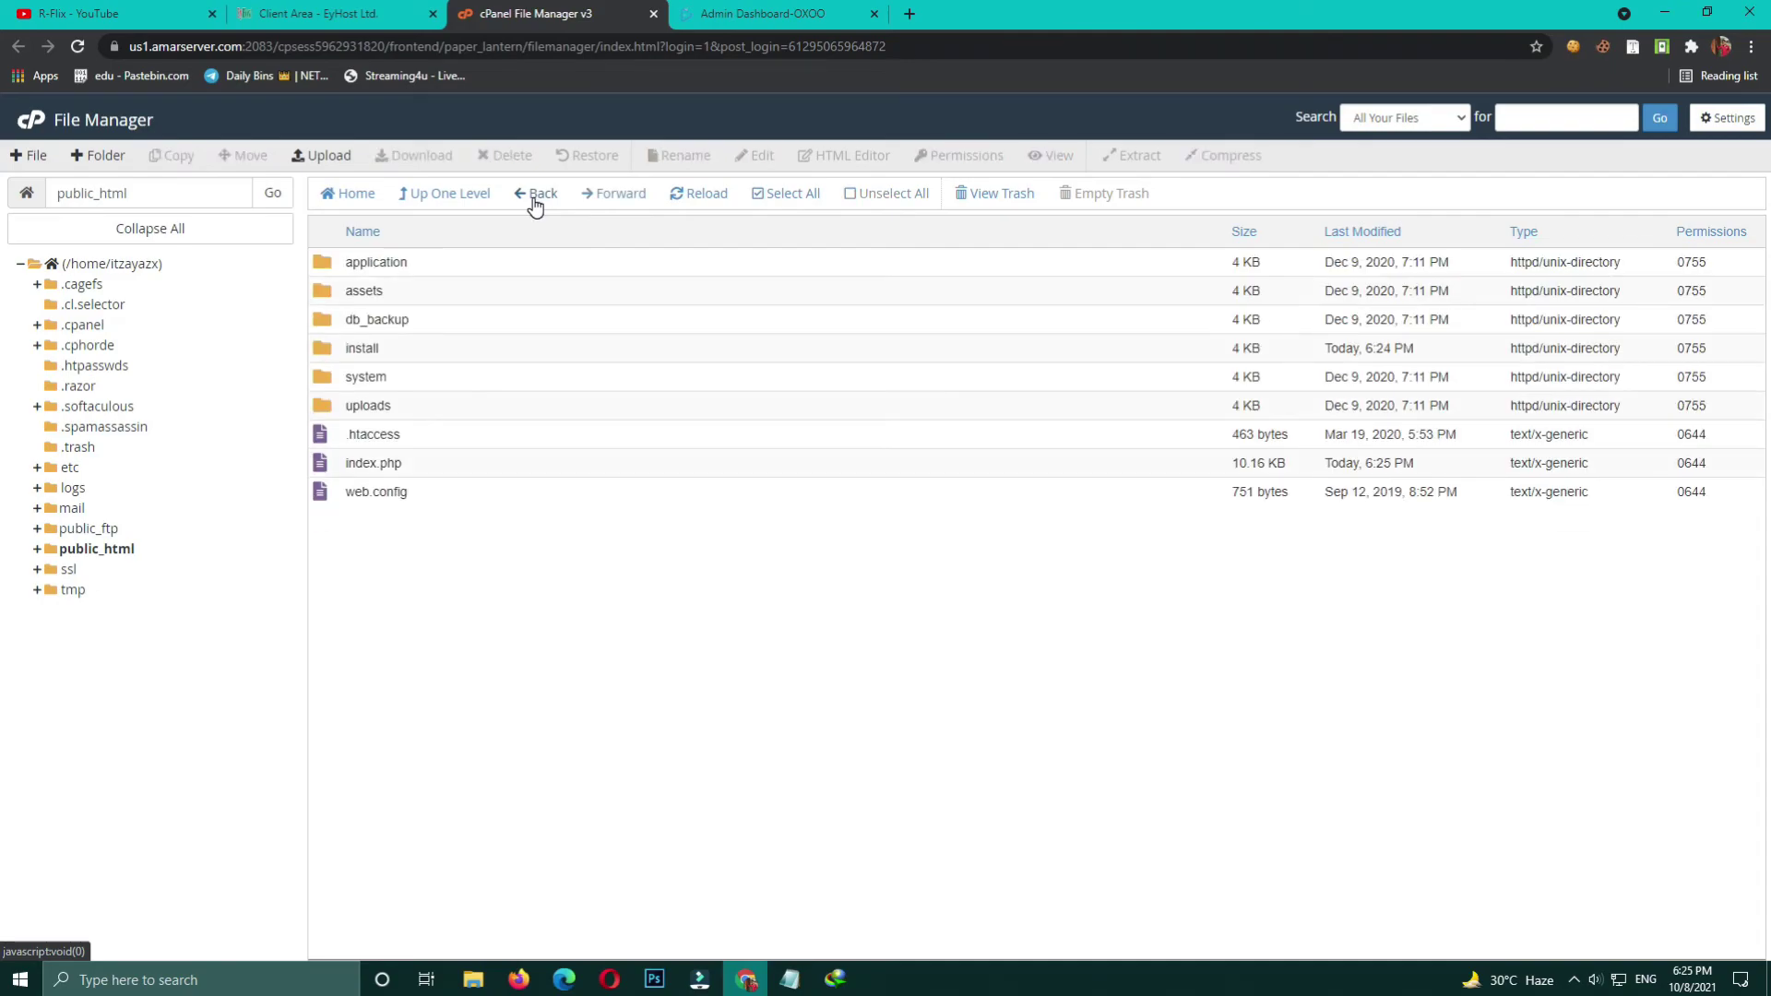
pyautogui.click(542, 194)
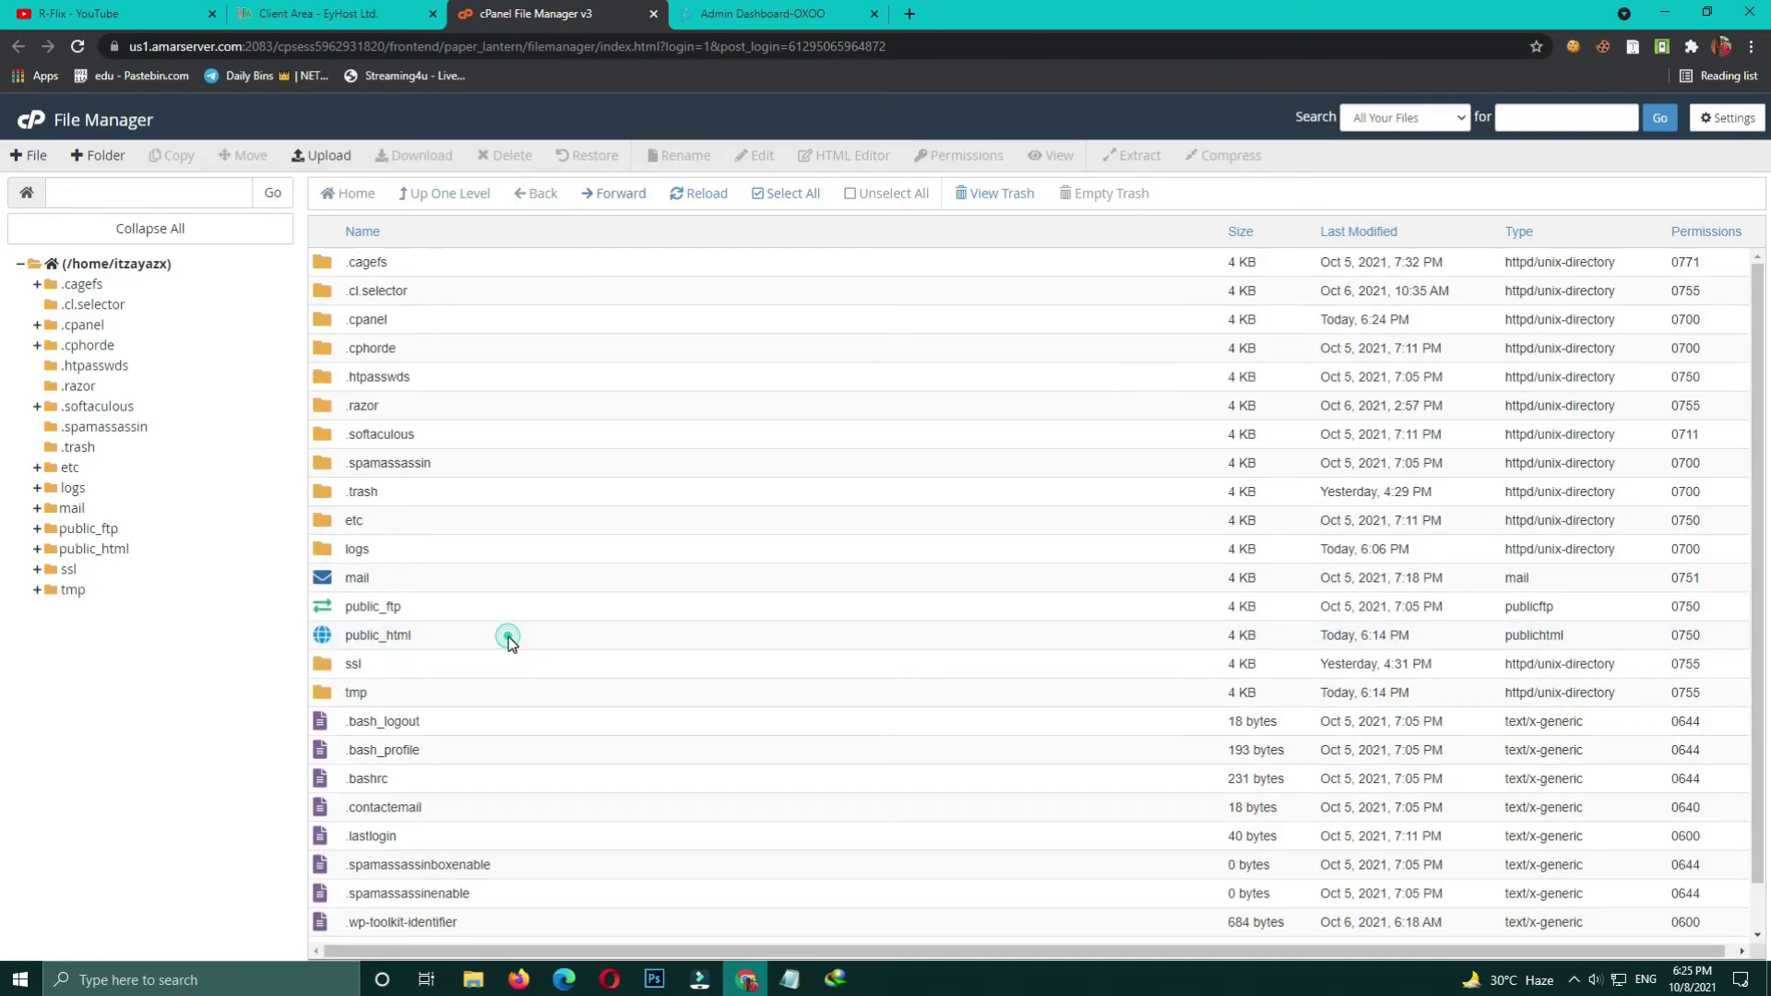
pyautogui.doubleClick(505, 635)
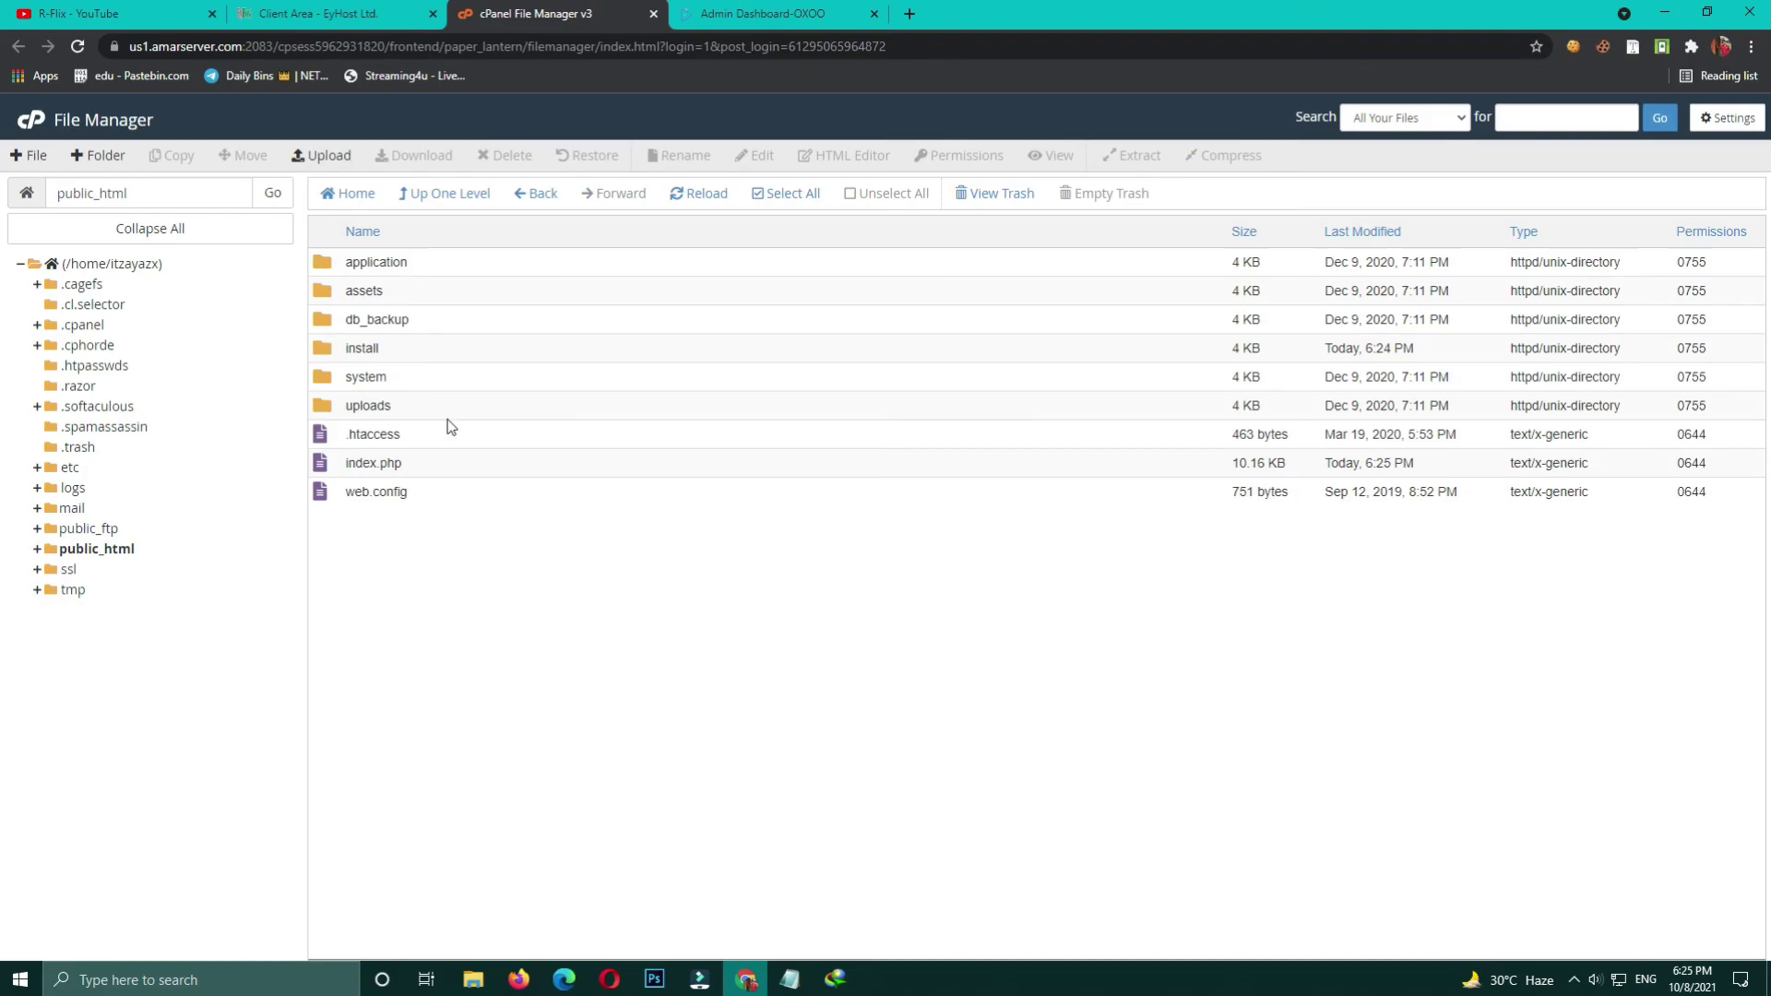
# Step: Delete the install folder from public_html and confirm the deletion
pyautogui.click(430, 352)
pyautogui.rightClick(430, 352)
pyautogui.click(485, 470)
pyautogui.click(840, 537)
pyautogui.click(1038, 587)
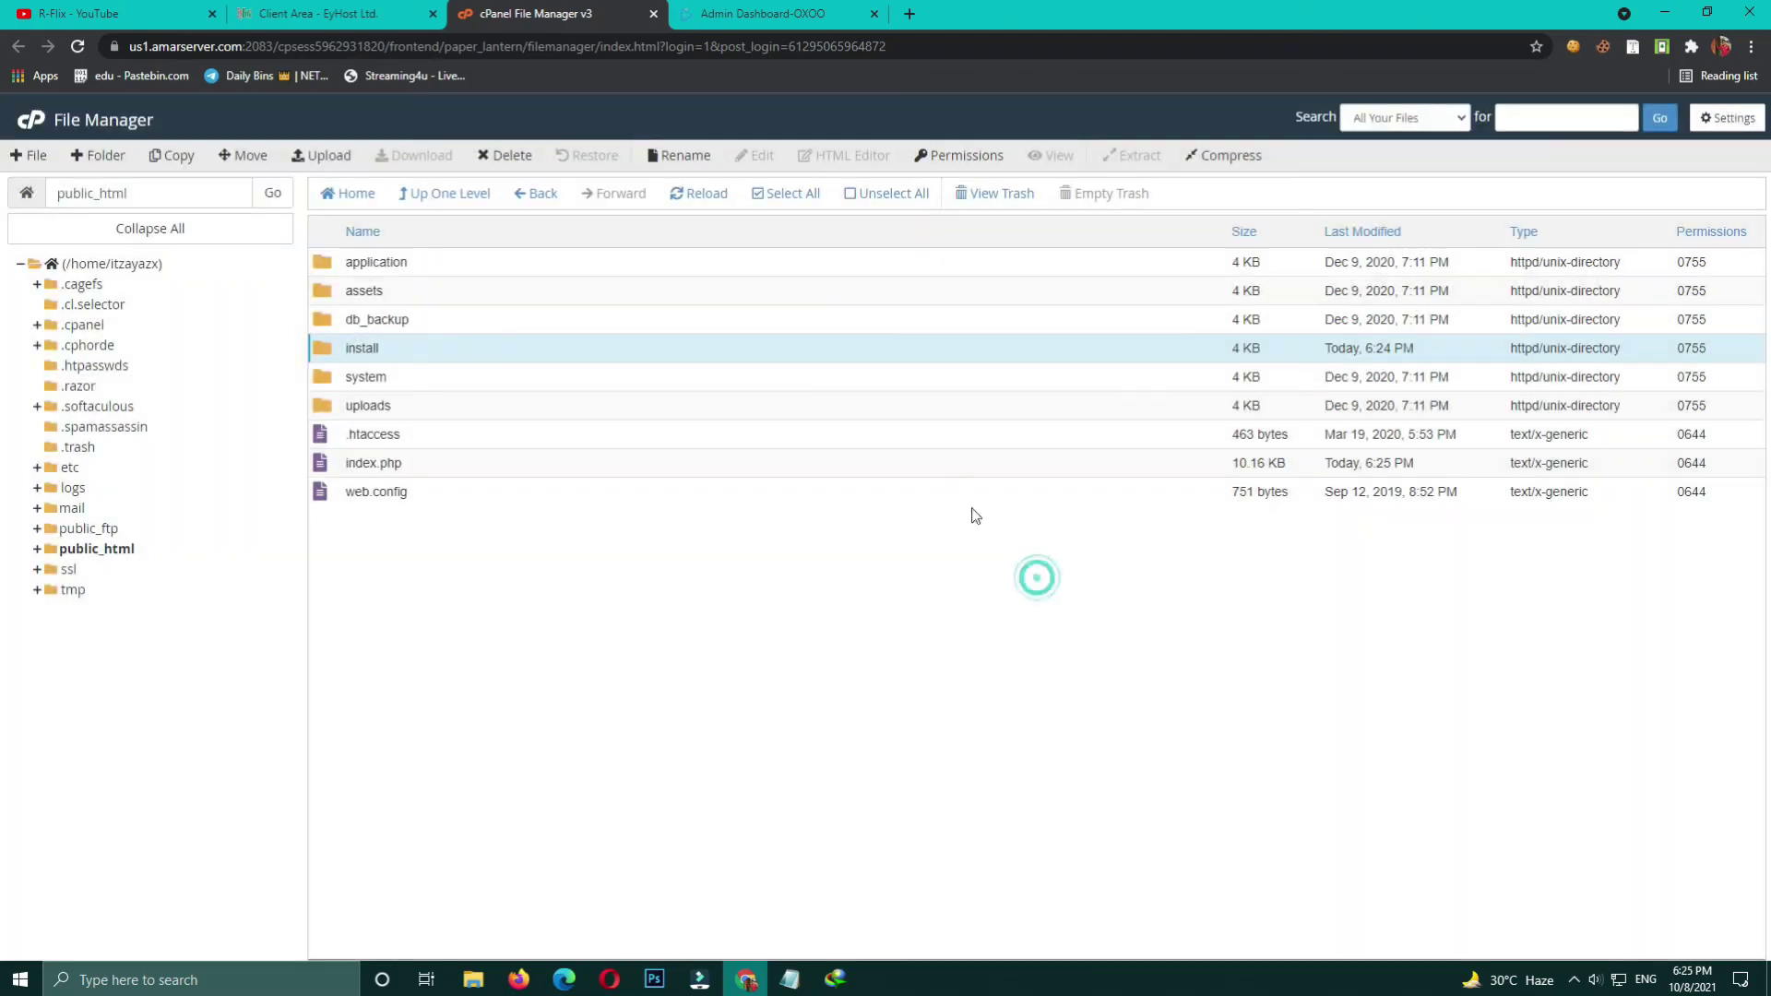
# Step: Close cPanel File Manager and reload the OXOO admin dashboard
pyautogui.click(766, 21)
pyautogui.click(654, 15)
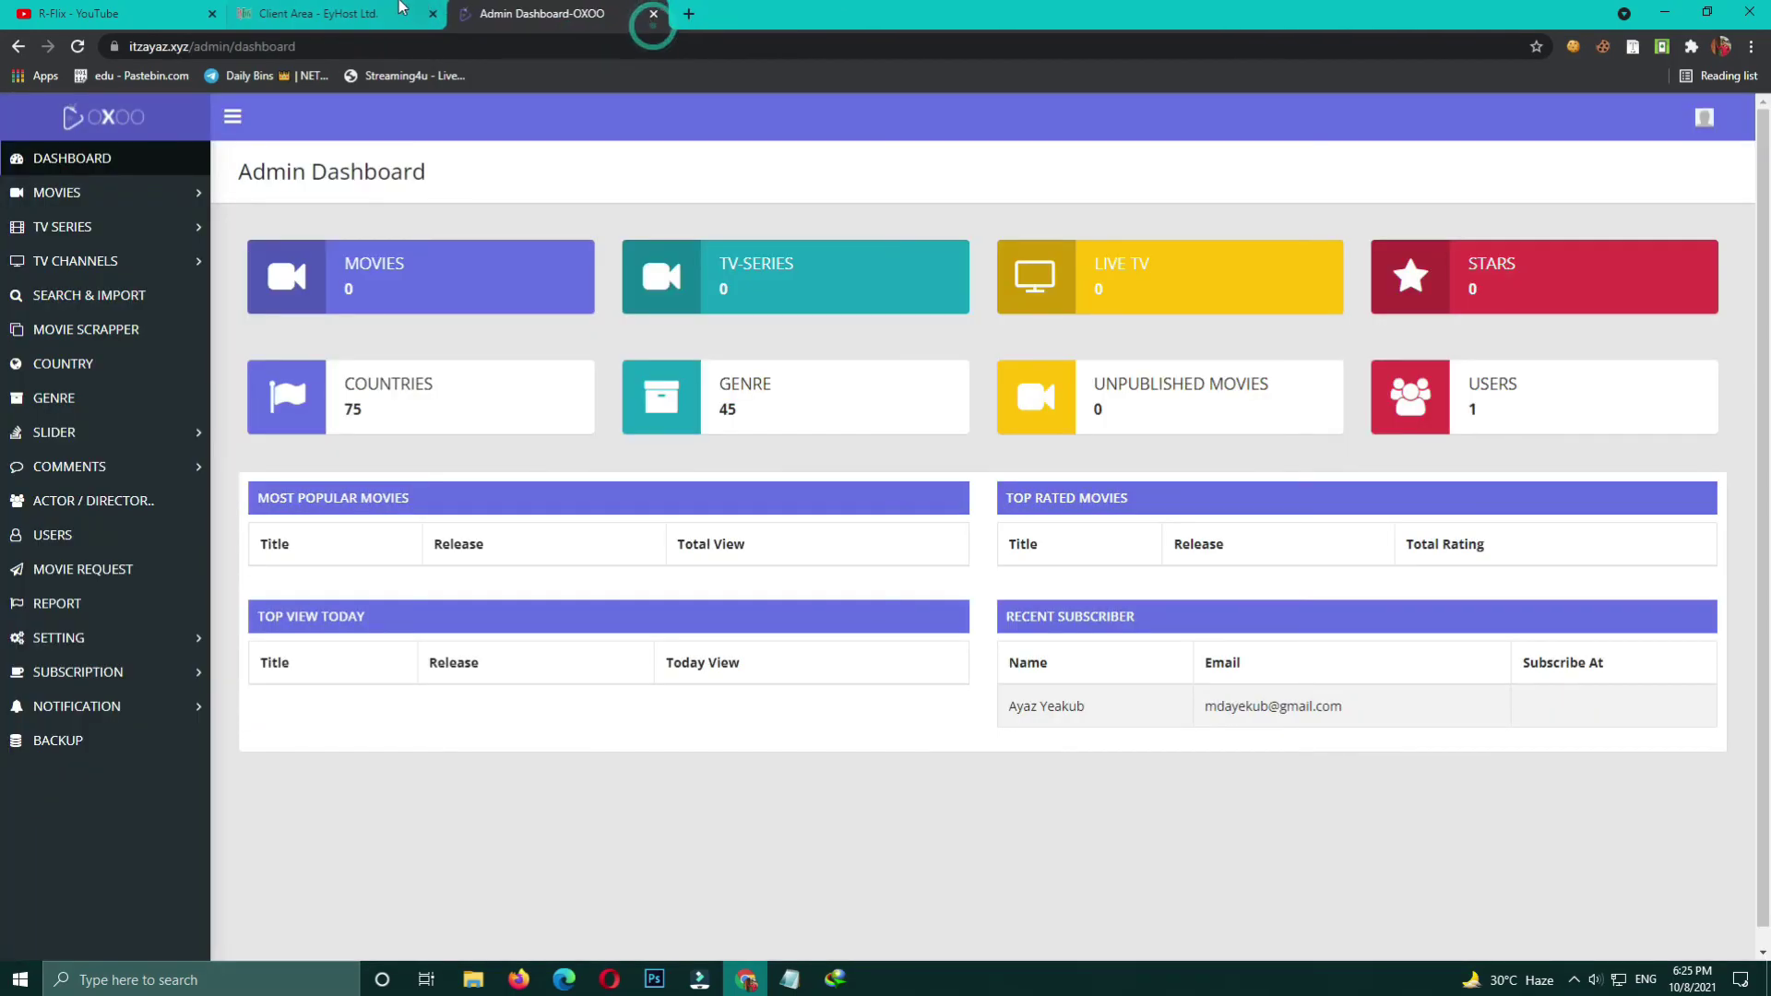
pyautogui.click(79, 46)
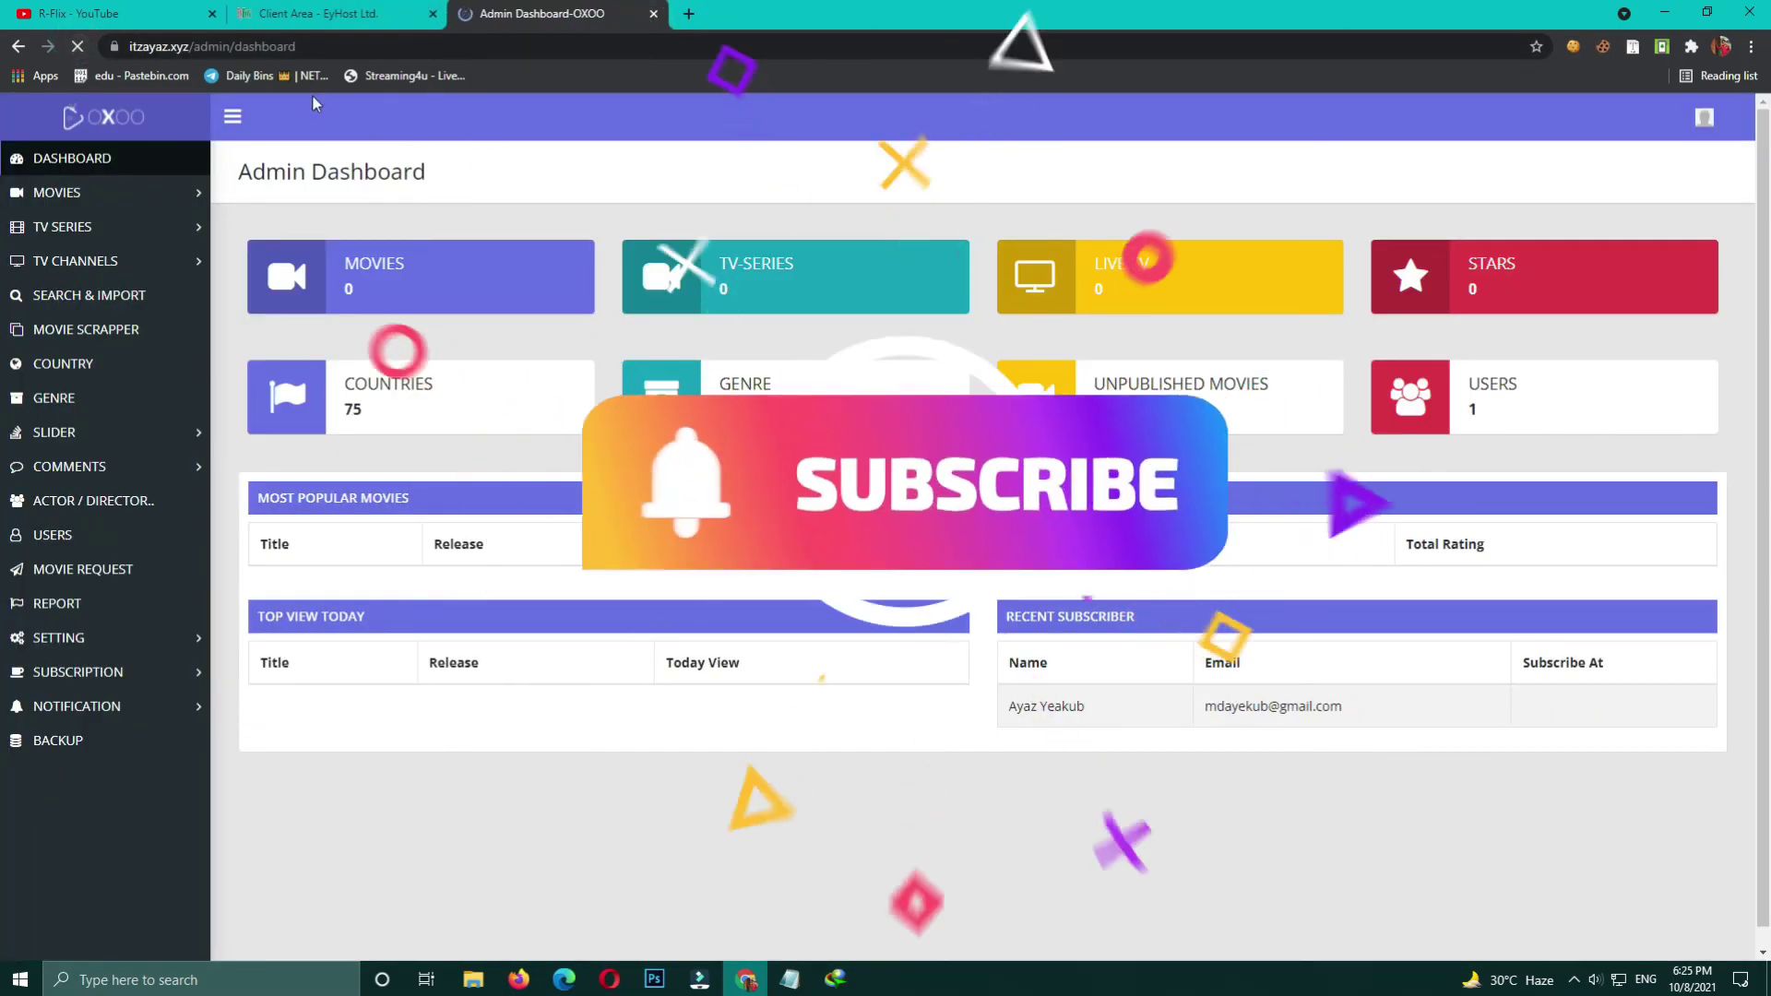